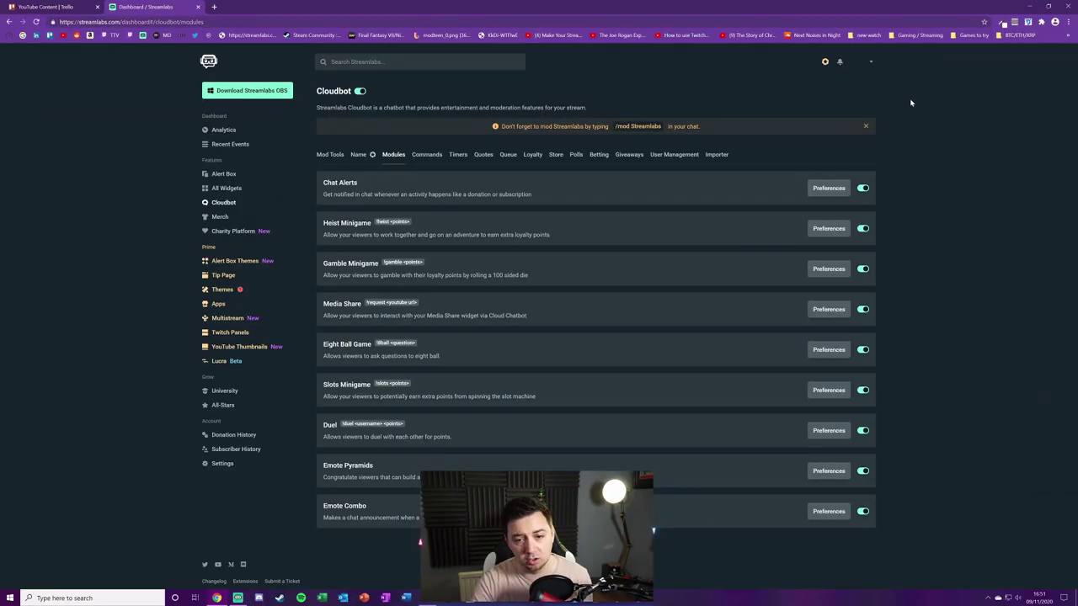
- Open Lucra Beta from the Streamlabs dashboard sidebar in a new browser tab
click(871, 63)
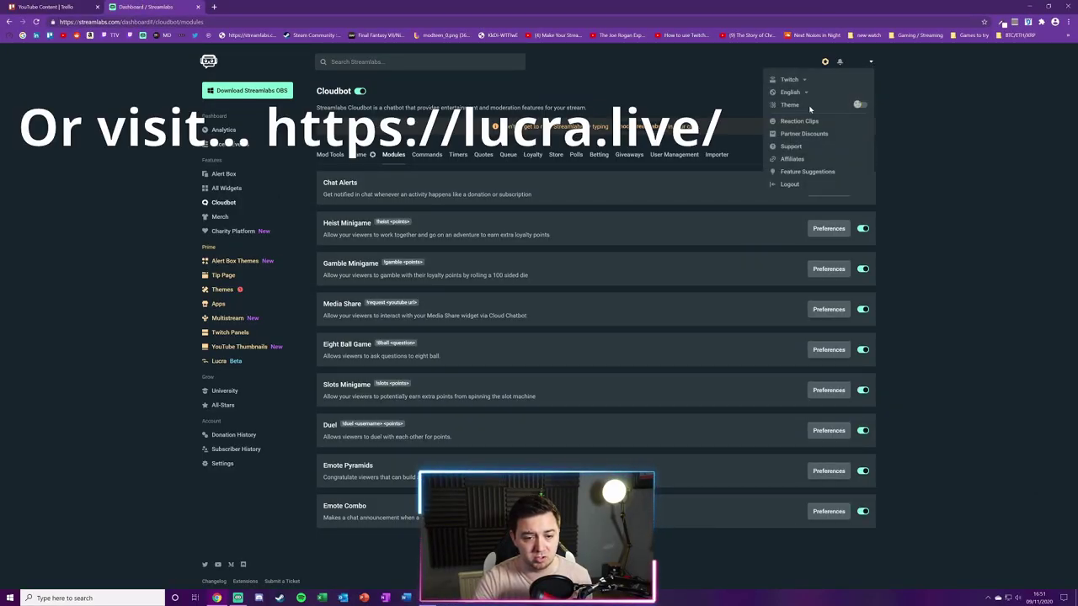
click(988, 238)
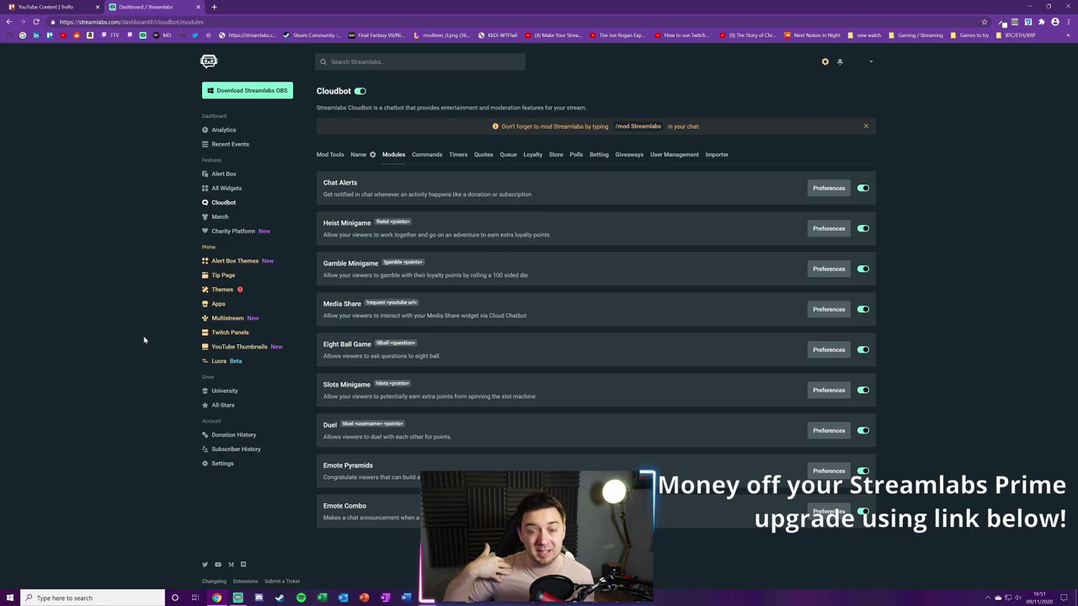
click(221, 361)
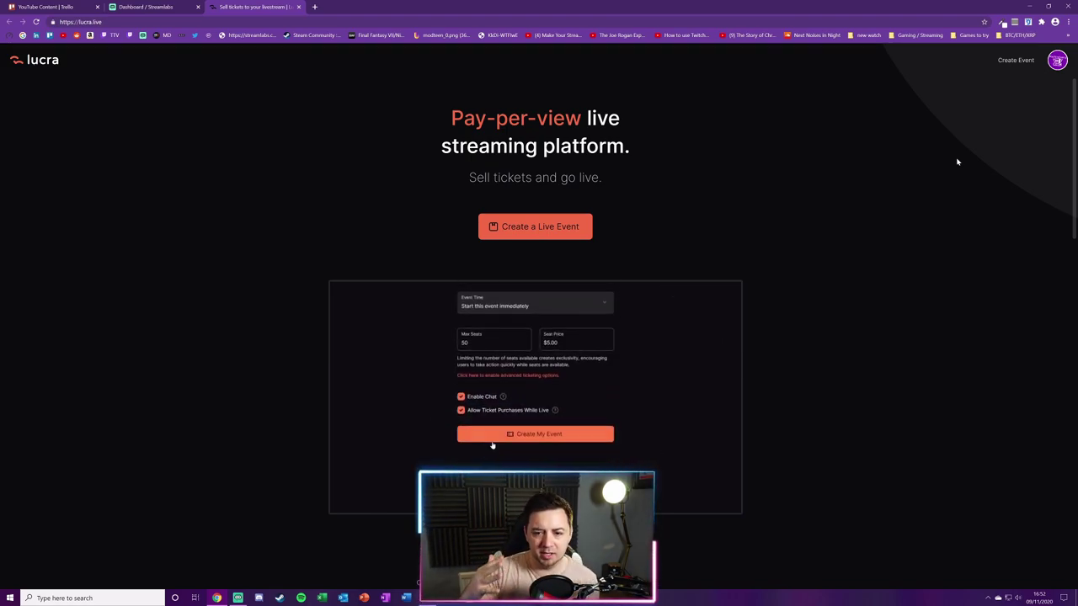
click(1057, 64)
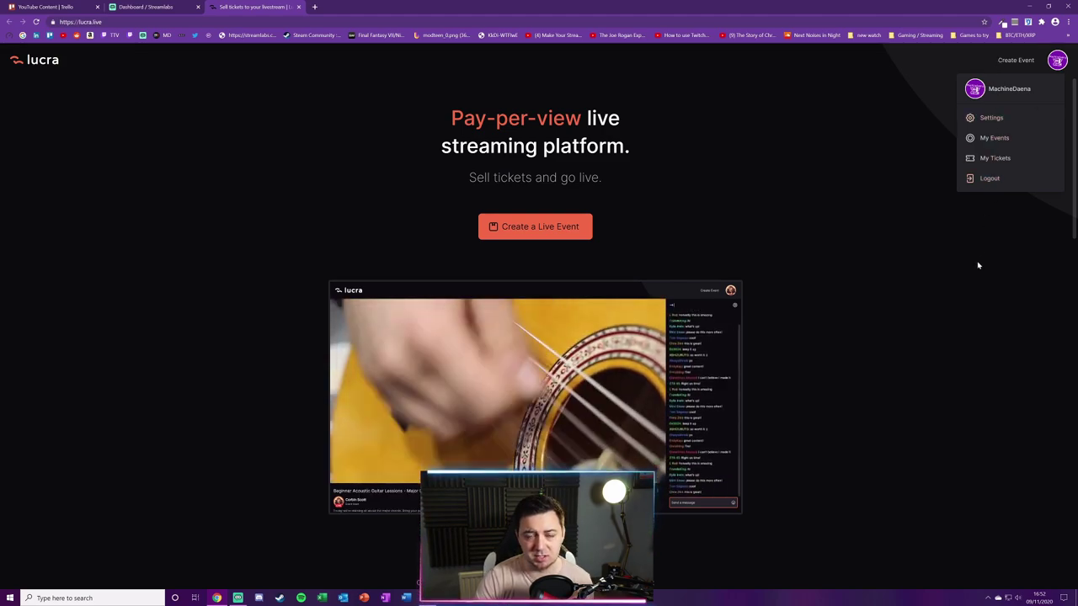
click(966, 262)
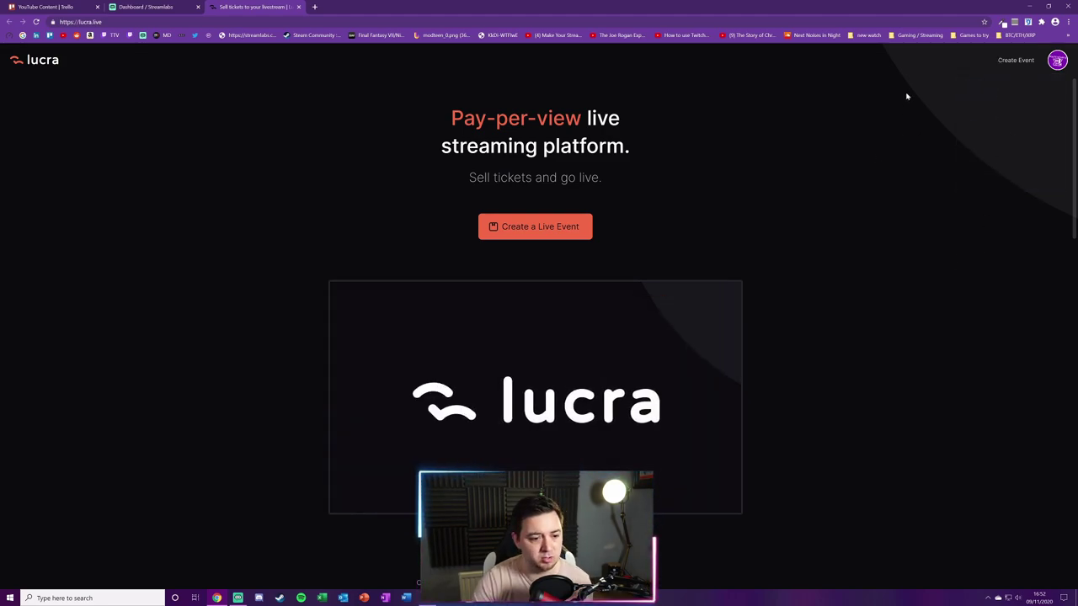
scroll(569, 406, down, 5)
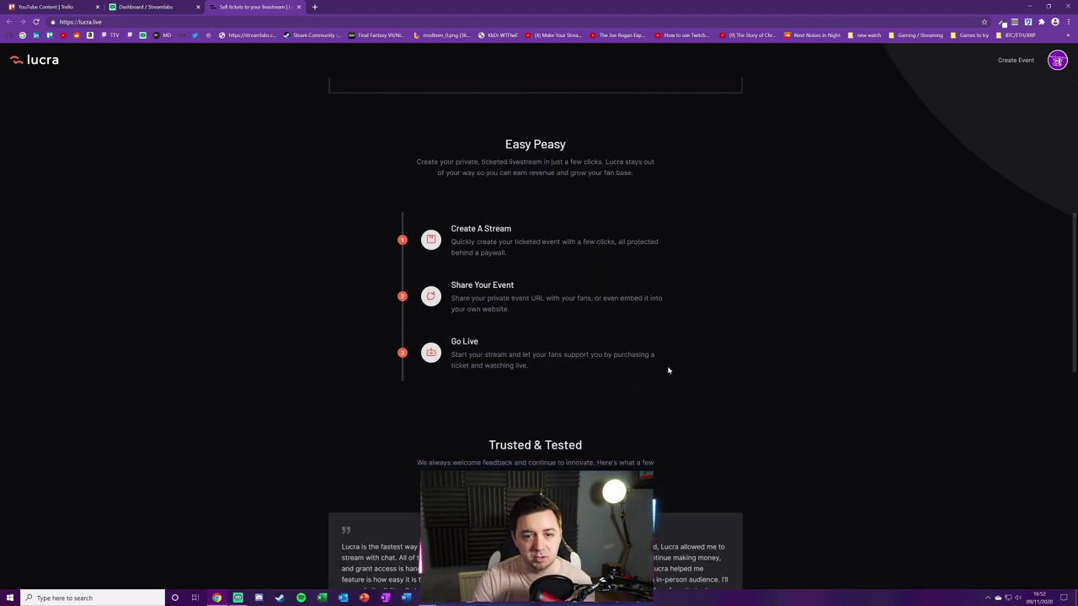
scroll(698, 321, down, 3)
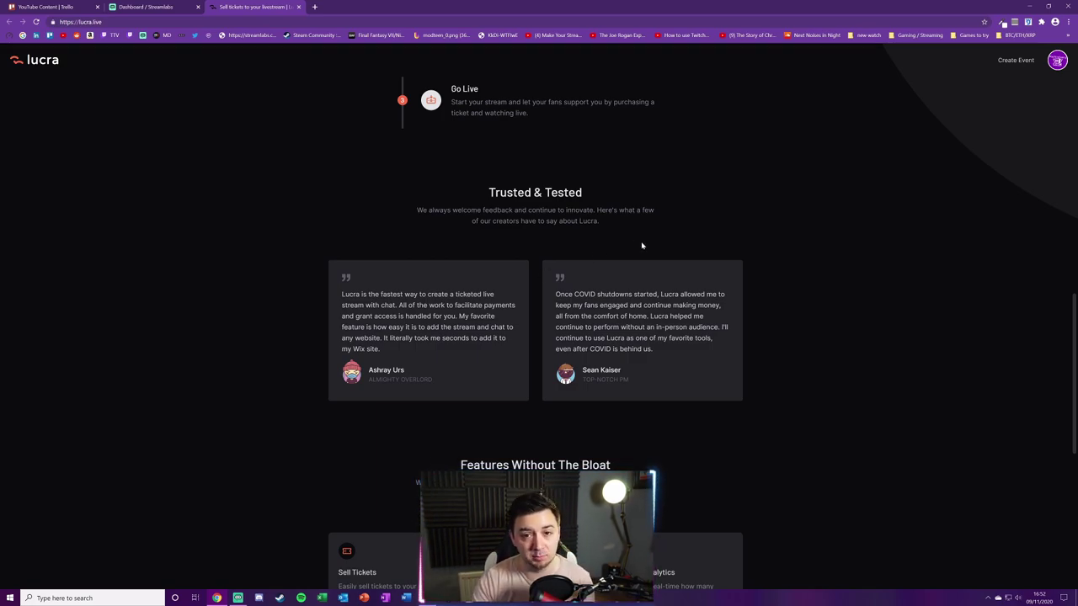
scroll(674, 328, down, 3)
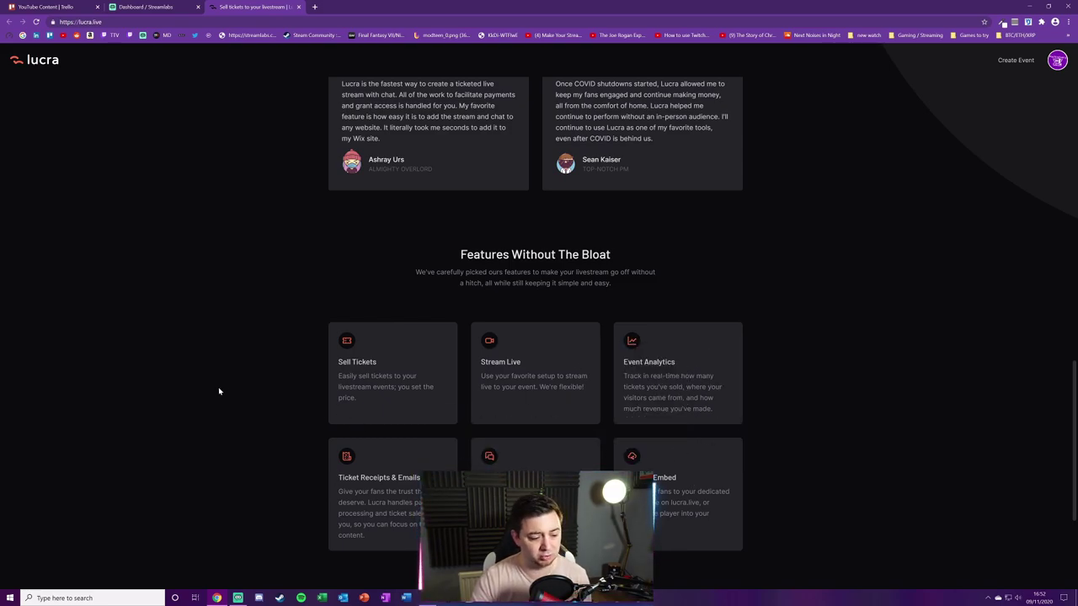
scroll(214, 375, up, 10)
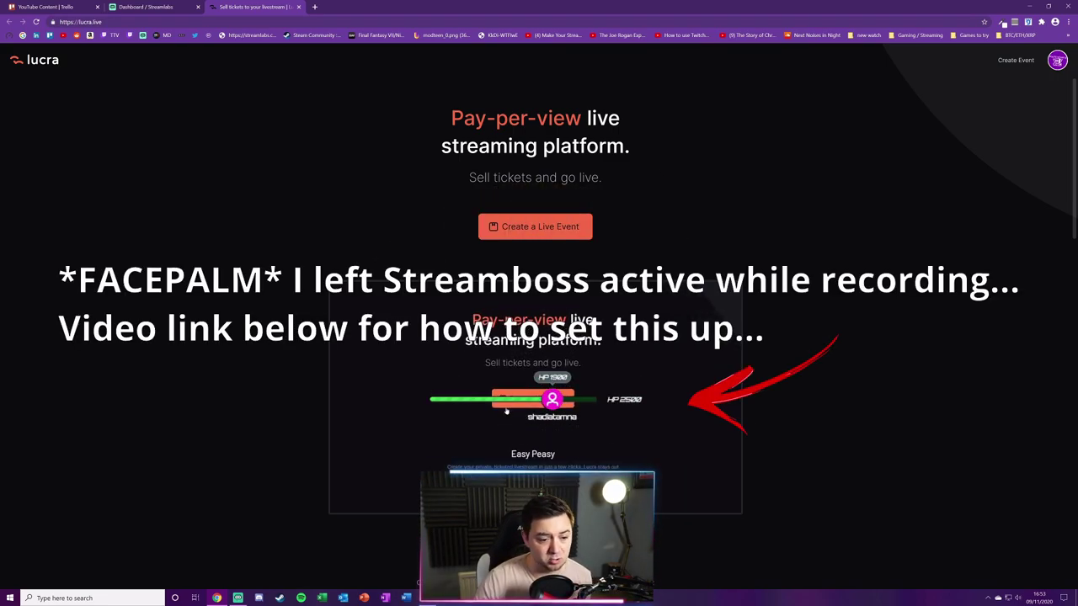
- Start a new live event titled 'Inflatable Sumo Wrestling Tournament' with pasted description and date day 10
click(551, 232)
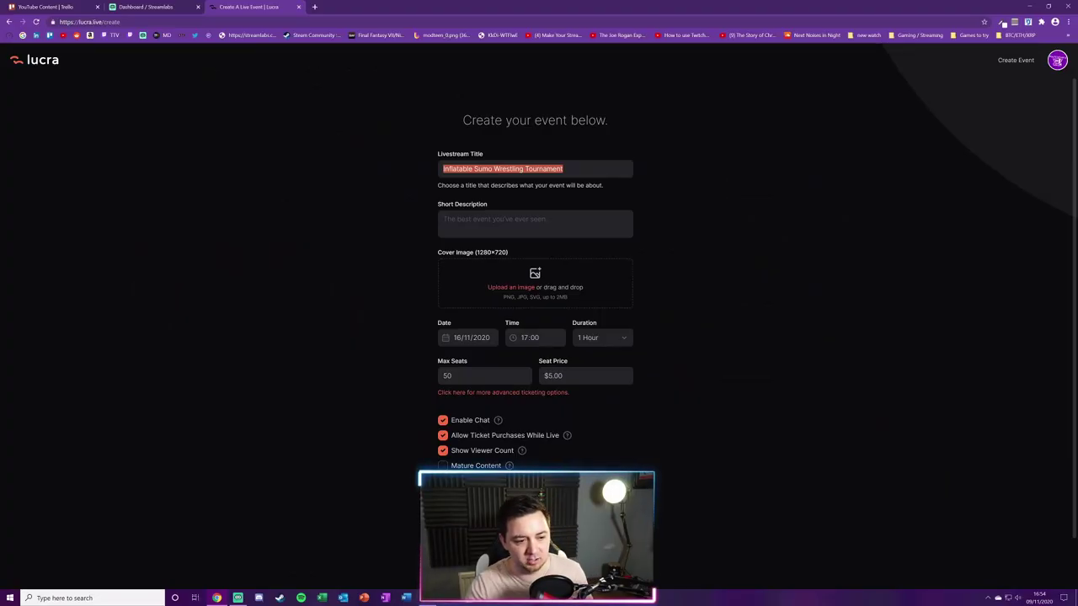
key(Tab)
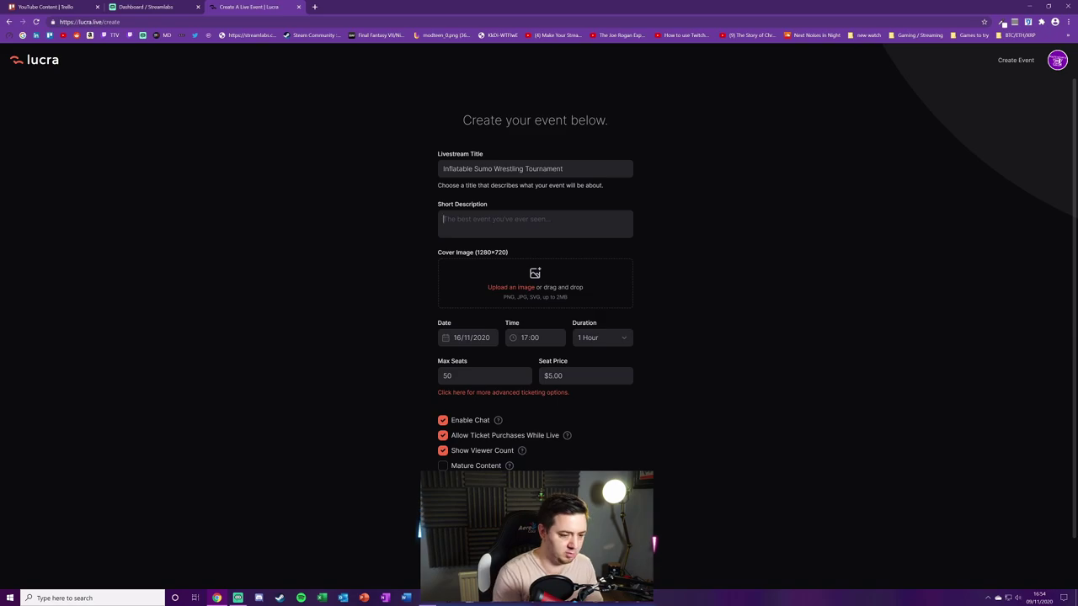
text(Inflatable Sumo Wrestling Tournament - Description.)
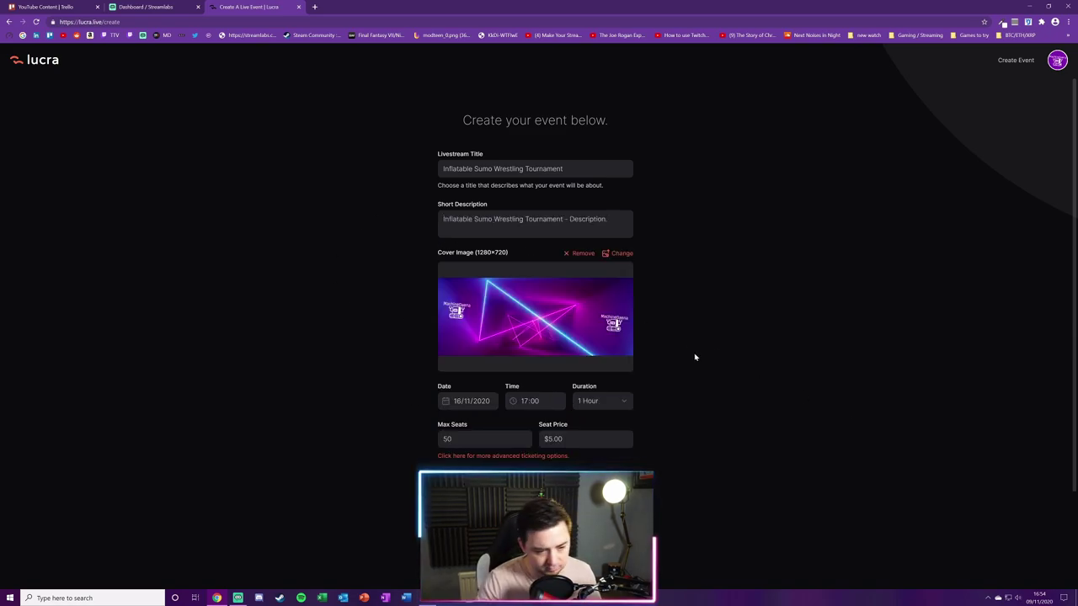
scroll(694, 357, down, 3)
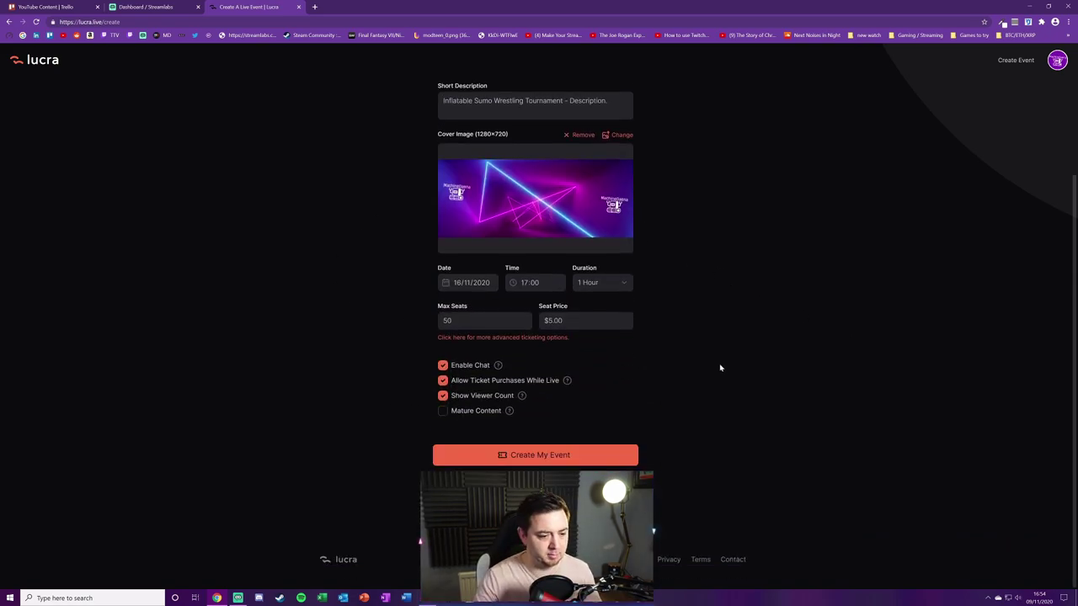
click(463, 283)
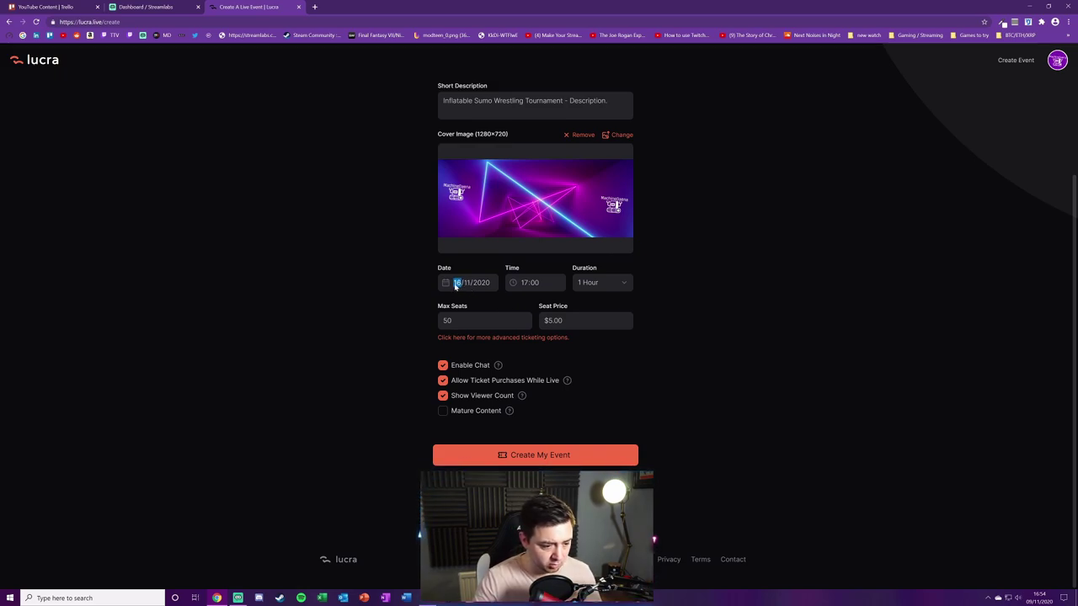
text(10)
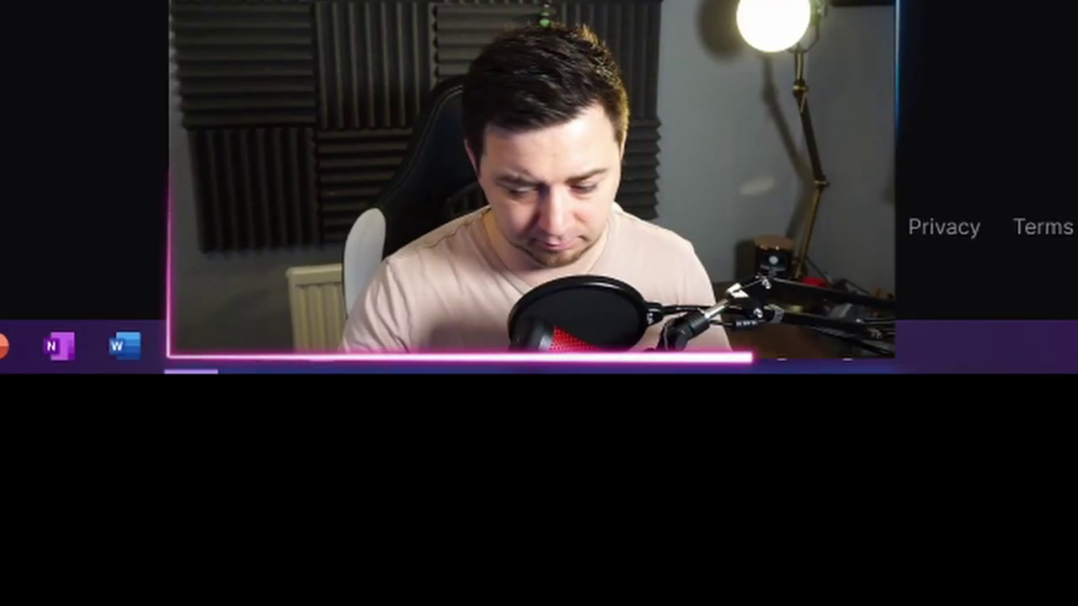
click(541, 290)
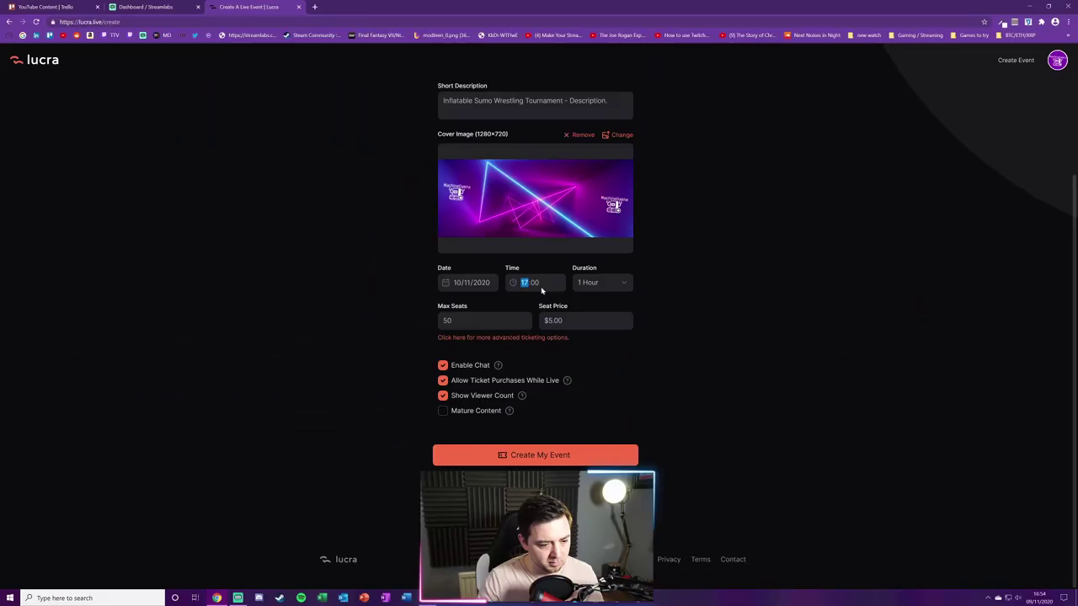
- Keep the duration at 1 Hour, enlarge Max Seats, and switch on advanced ticketing
click(596, 285)
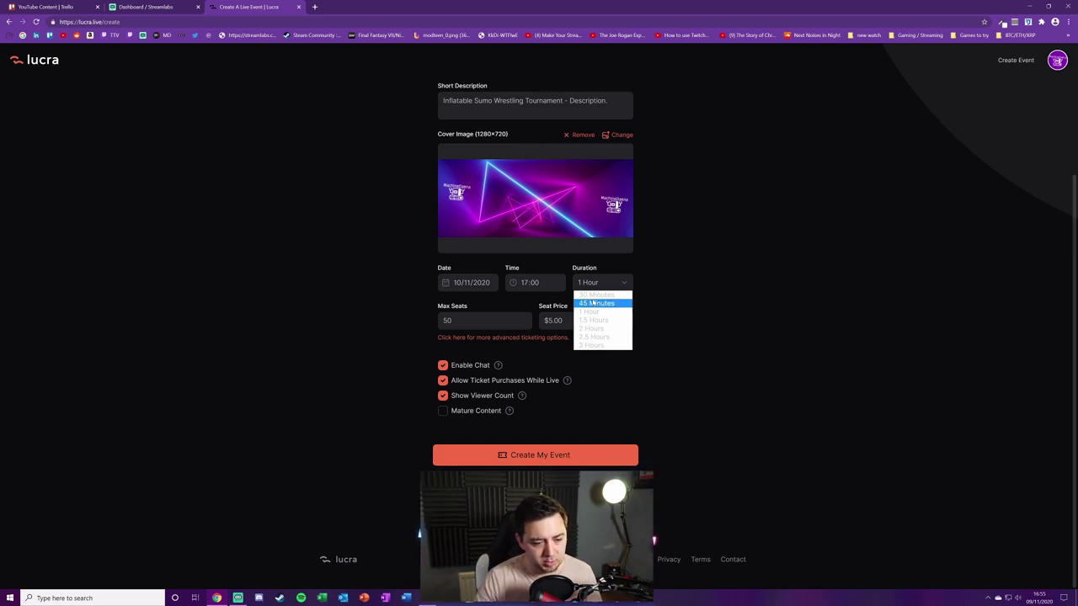
click(595, 314)
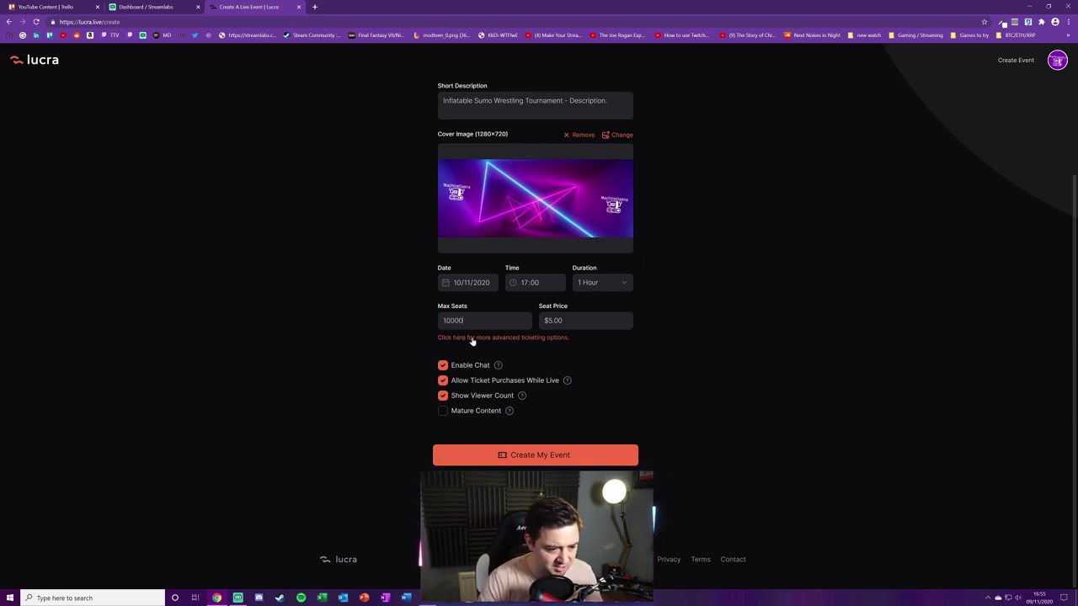
text(000000)
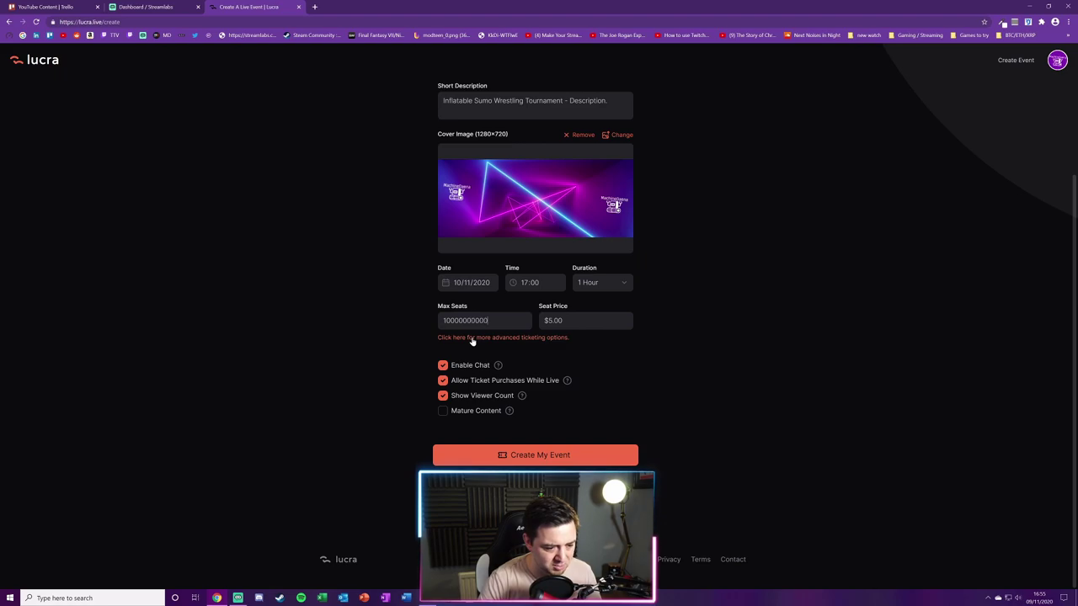
click(546, 339)
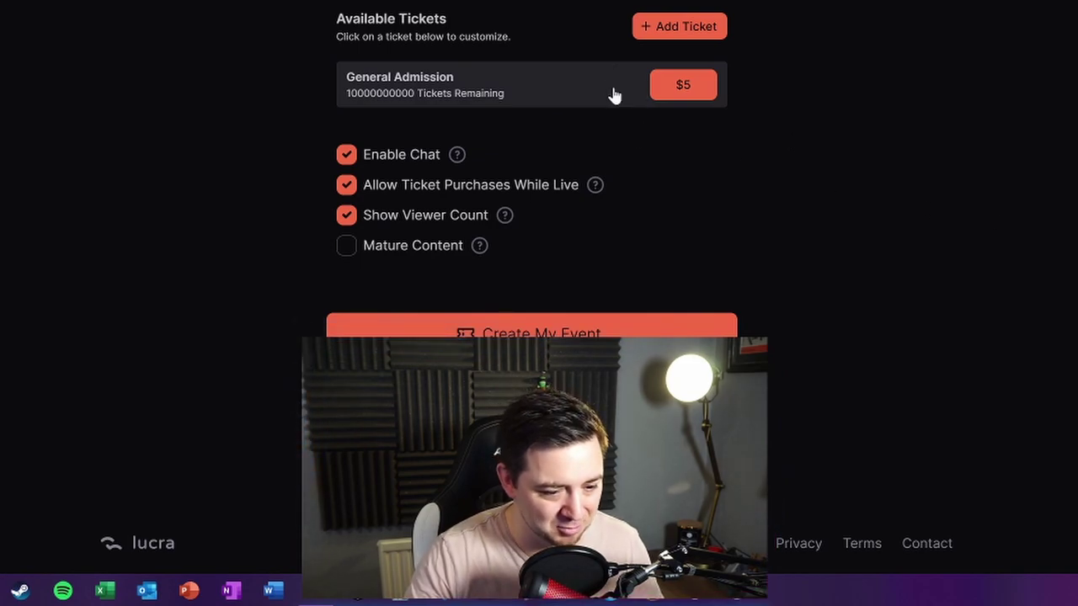
- Rename the ticket 'General Admission - Base Price' with description TEST and 100 seats, and save
click(464, 84)
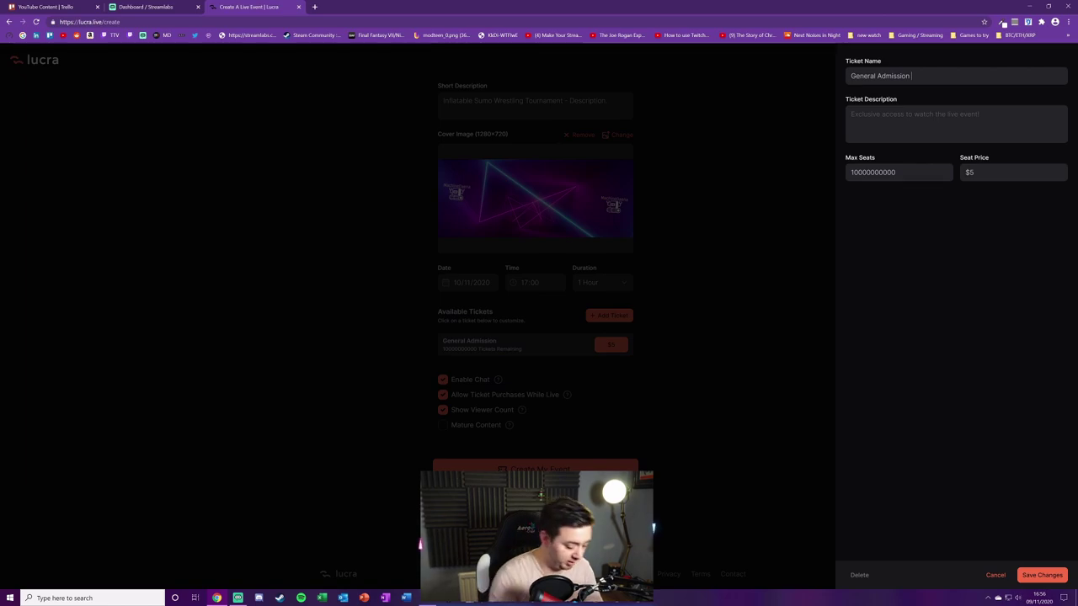
text(- Base Price)
key(Tab)
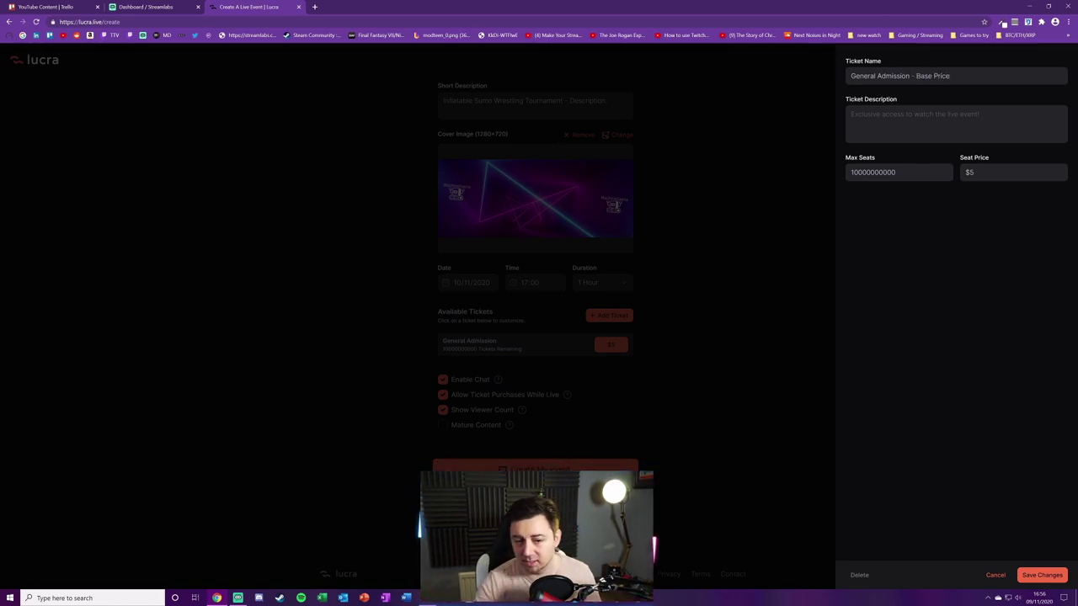
text(TEST)
key(Tab)
text(1)
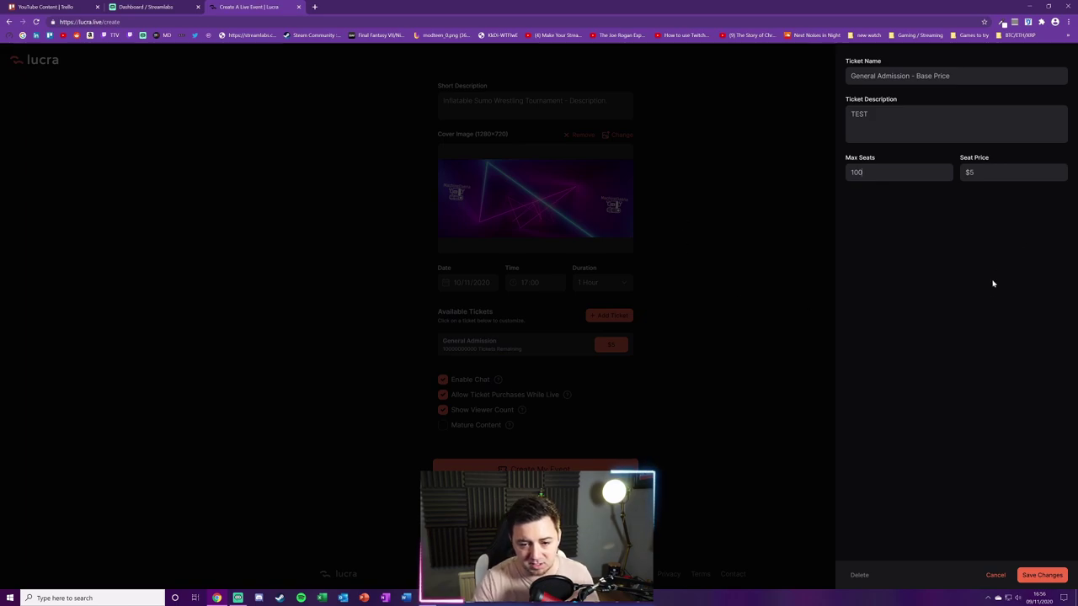
click(1041, 576)
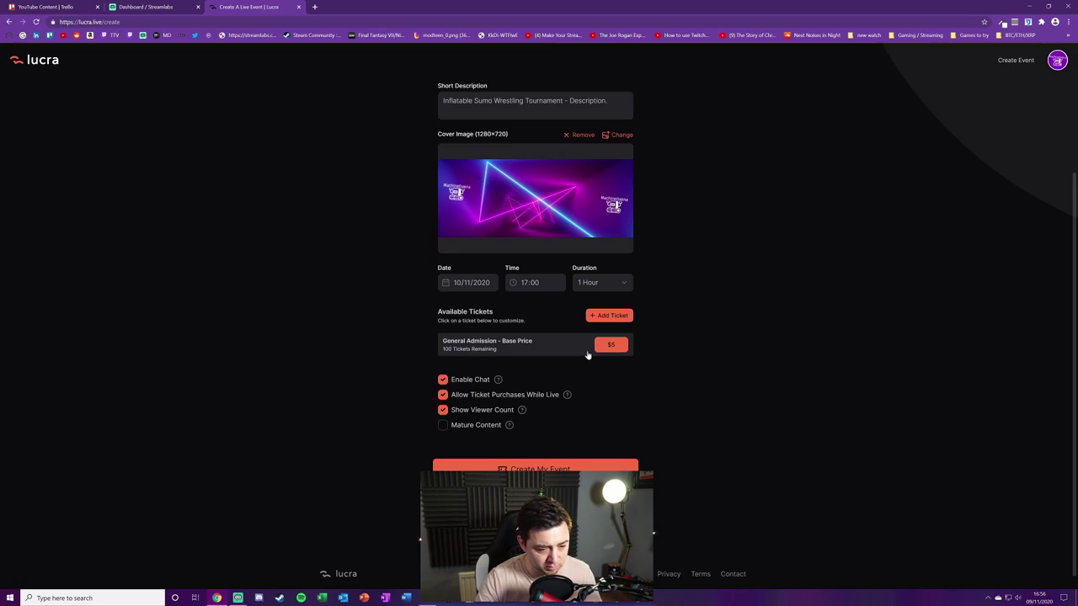
- Add a Premium Ticket tier priced $25 with 25 seats and save it
click(608, 317)
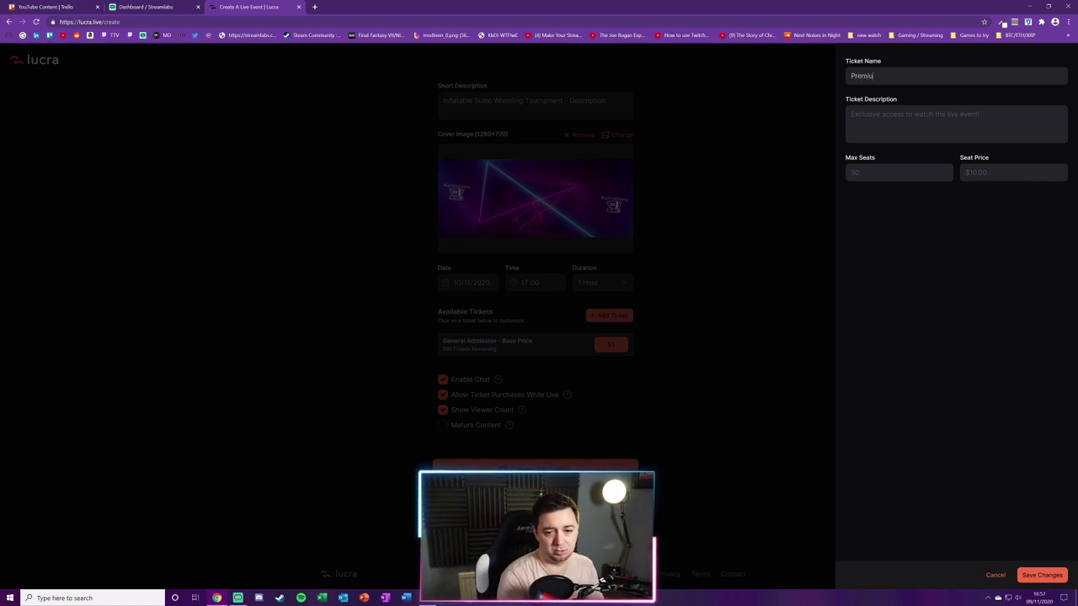
text(icket)
text( - Inc Meet & Greet)
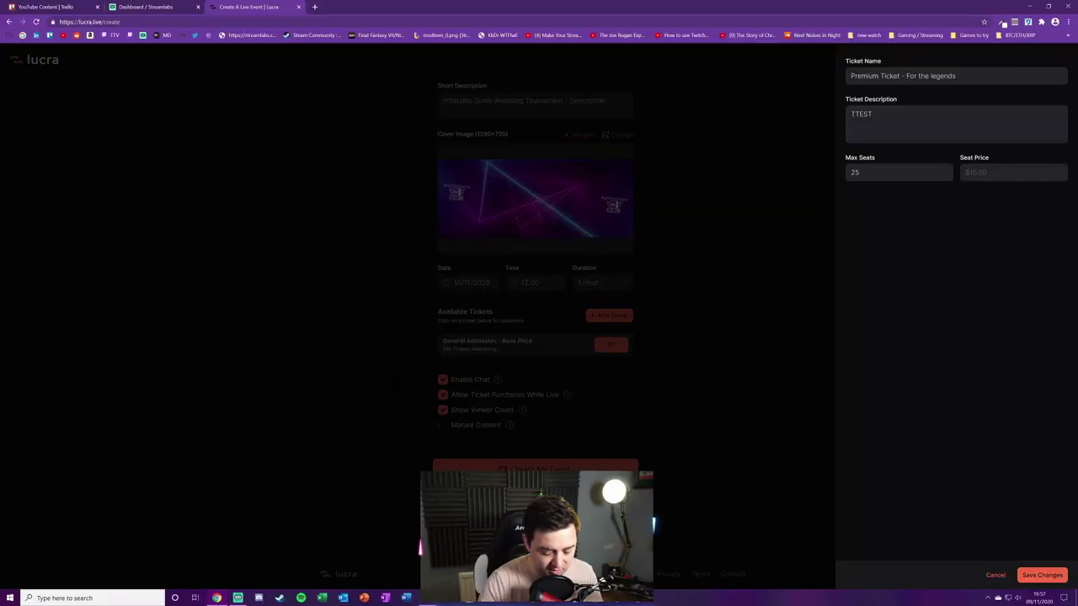
text(25)
click(1035, 575)
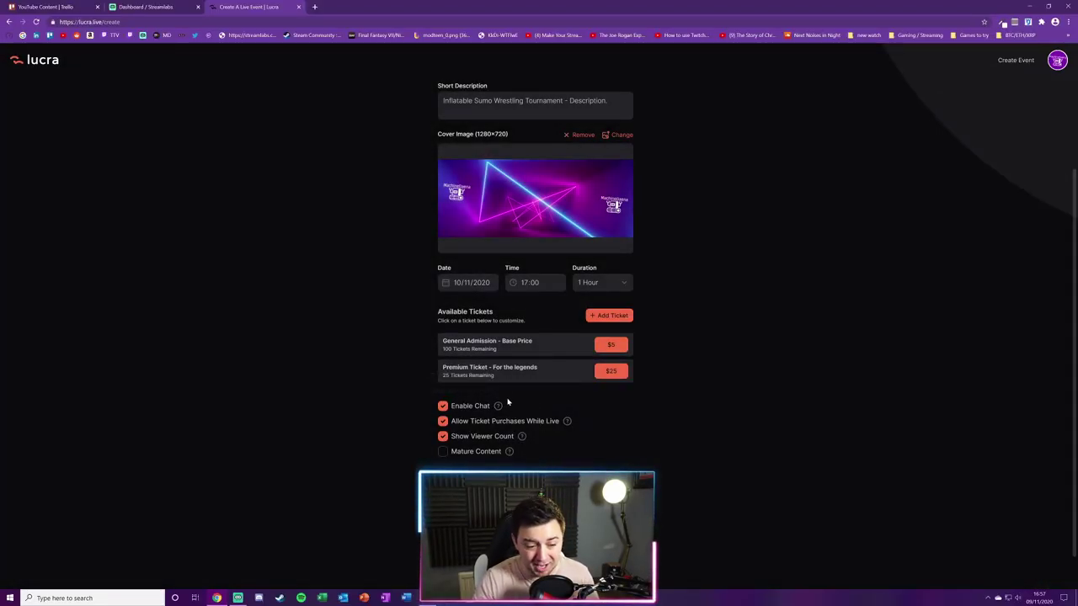
mouse_move(499, 406)
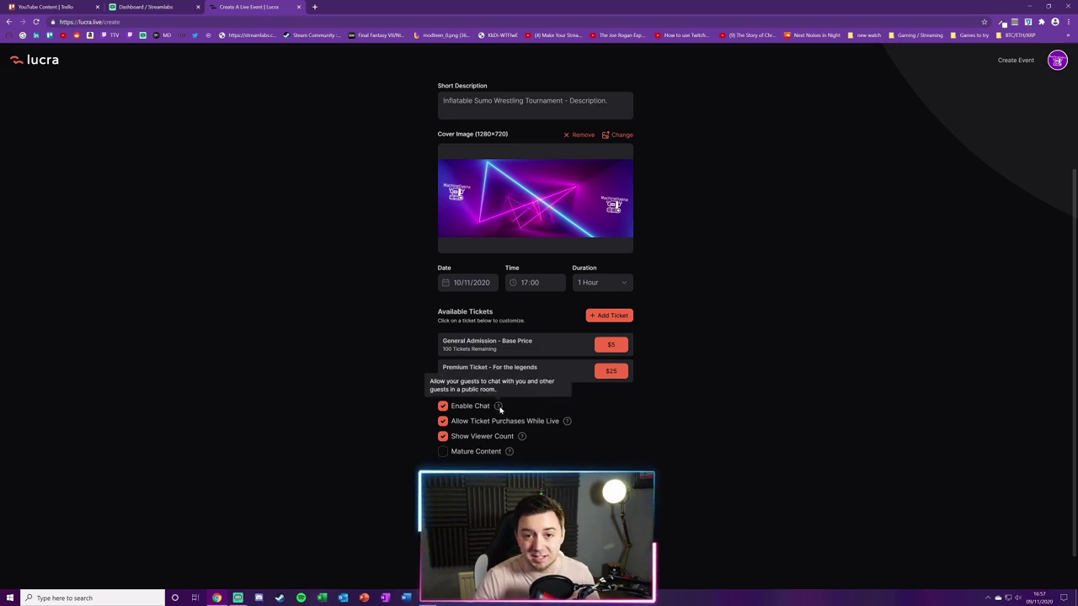
mouse_move(571, 425)
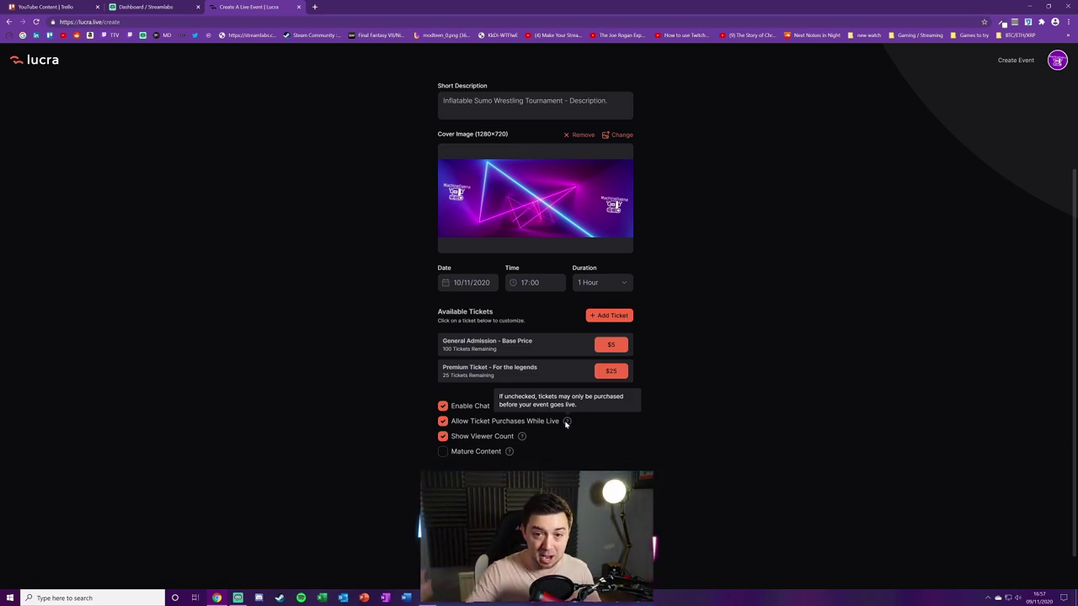
mouse_move(522, 438)
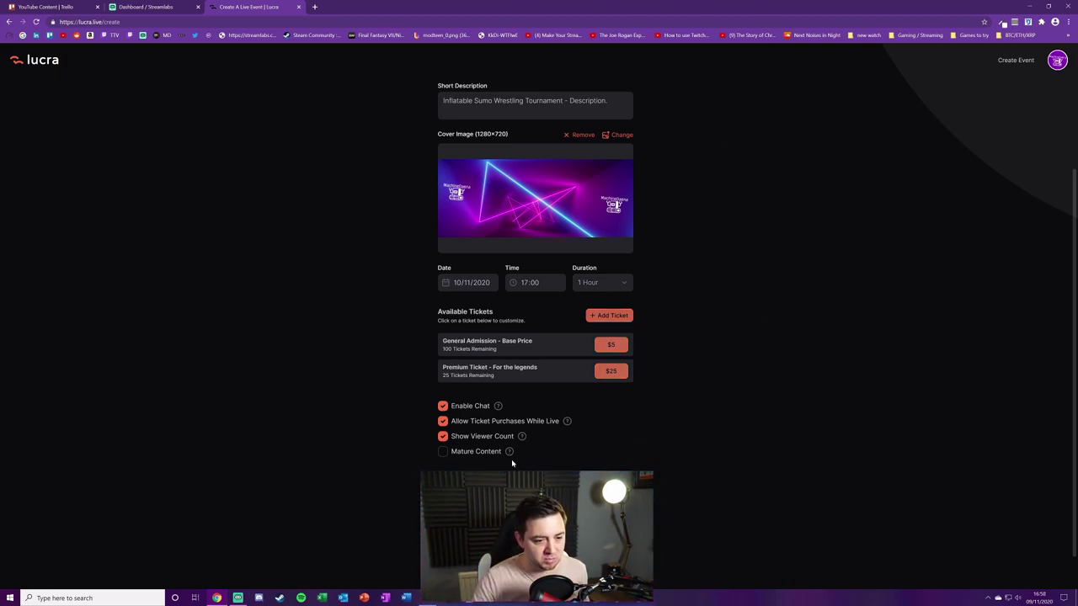
- Publish the event and open its copied Event URL in a new tab
click(653, 528)
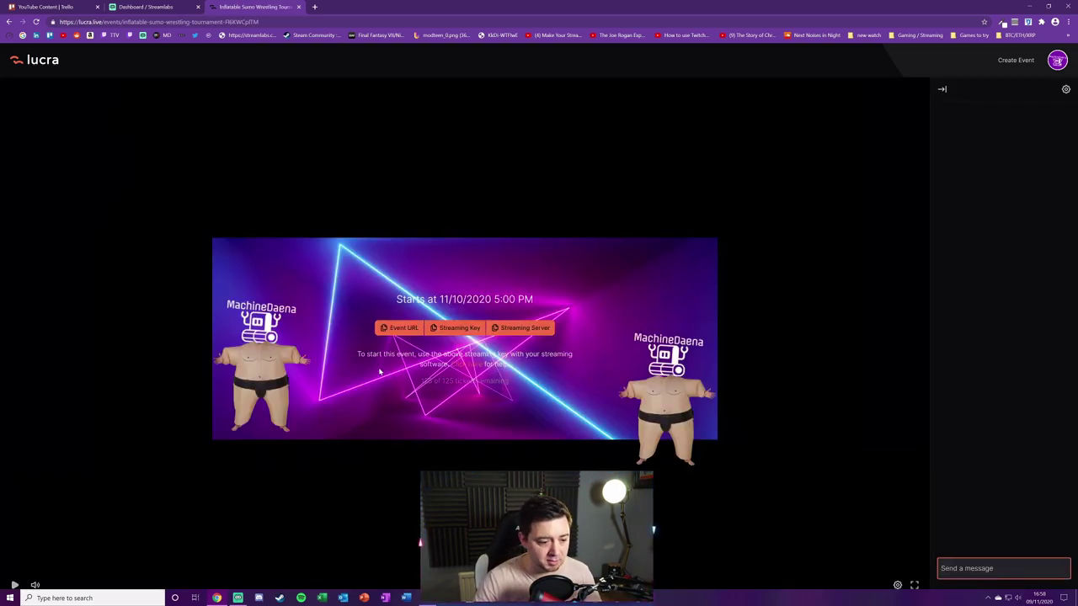
click(397, 331)
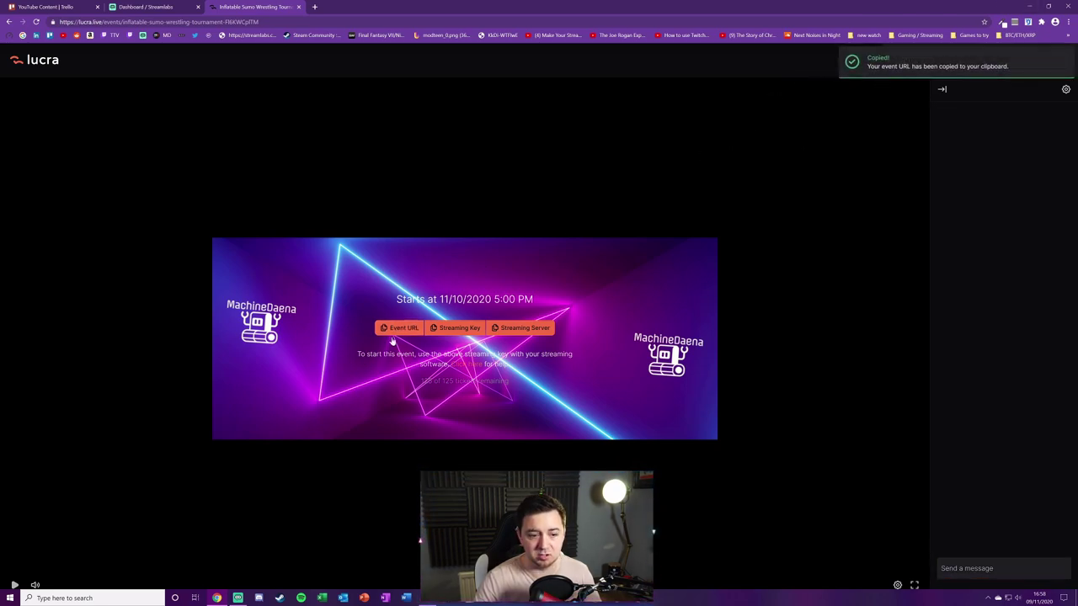
click(314, 7)
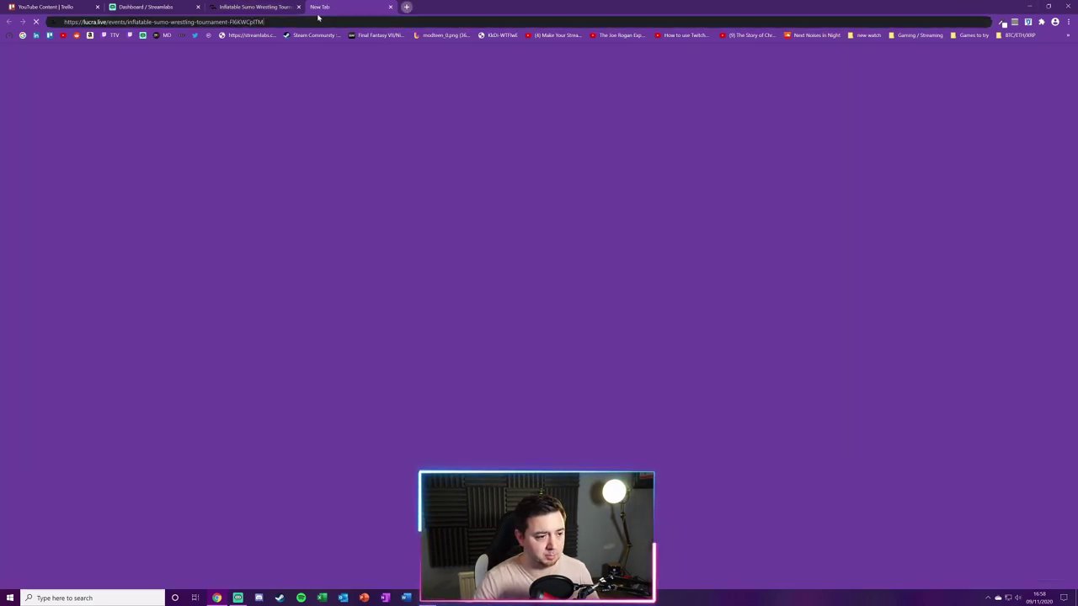
key(ctrl+v)
key(Return)
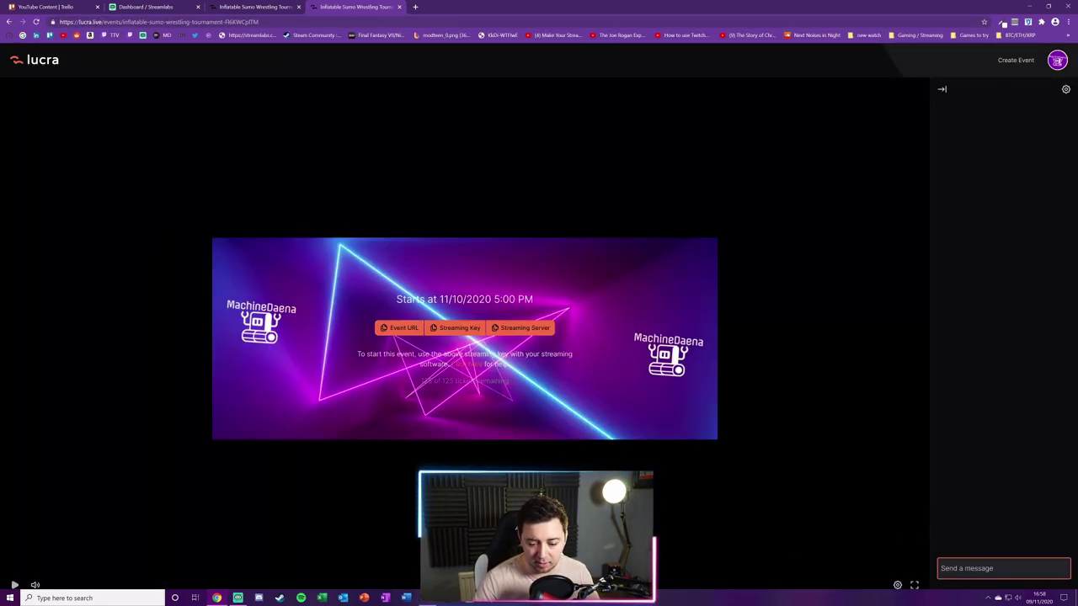
- Collapse and restore the chat panel, then dismiss the chat settings options
click(941, 89)
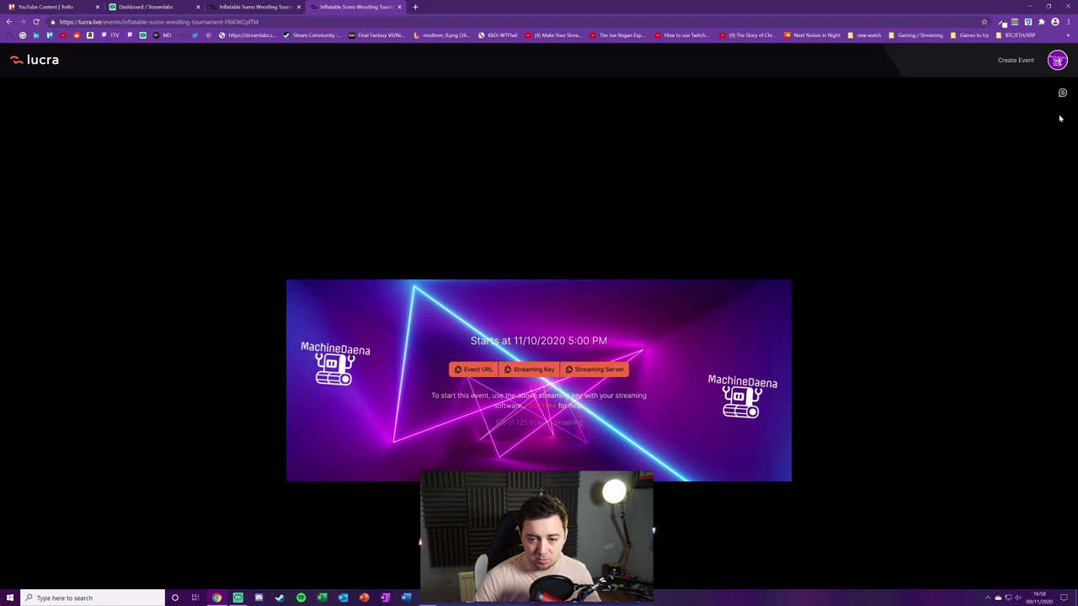
click(1064, 91)
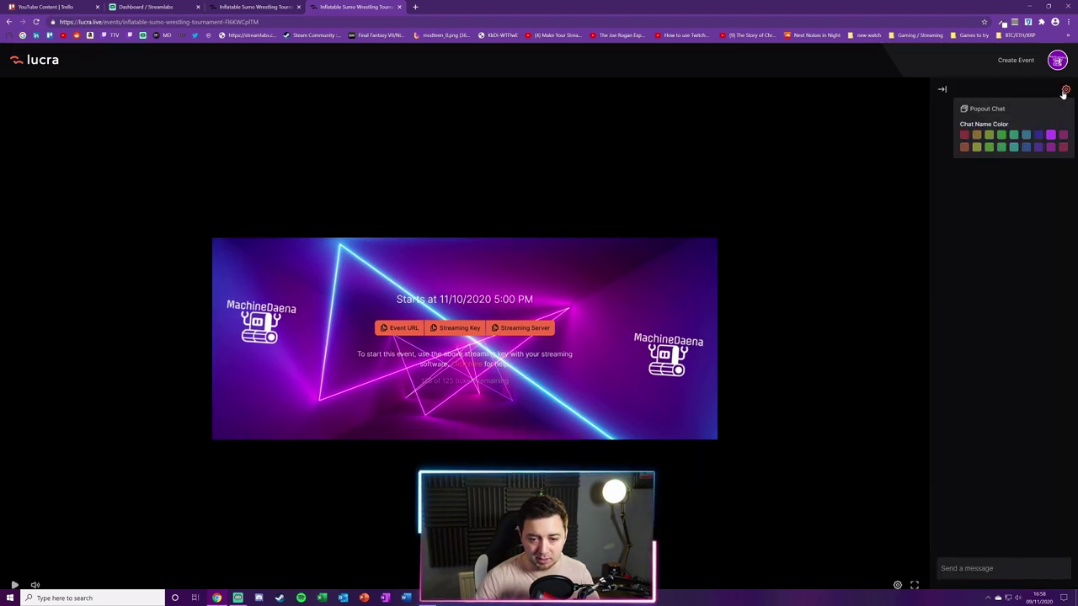
click(1037, 229)
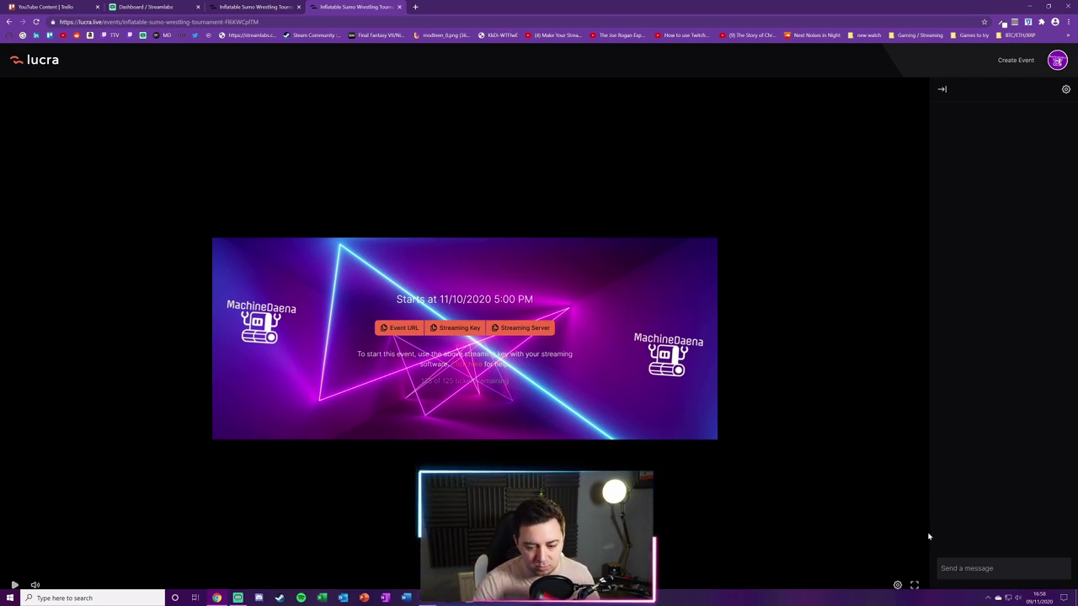
- Try the player's fullscreen and Edit panel without changes, then close the duplicate event tab
click(914, 585)
click(1063, 592)
click(893, 585)
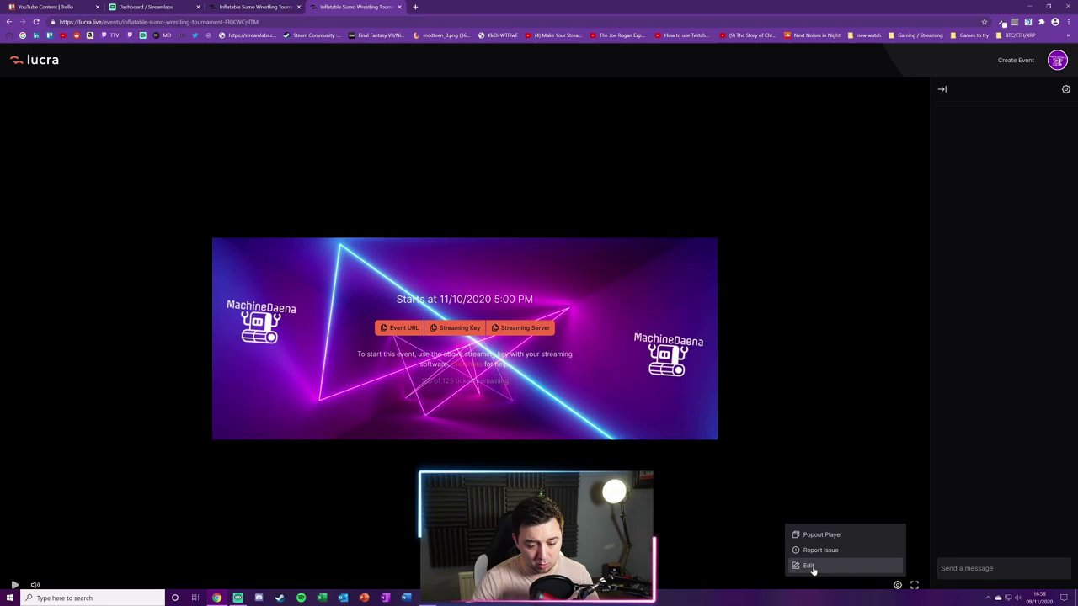
click(813, 568)
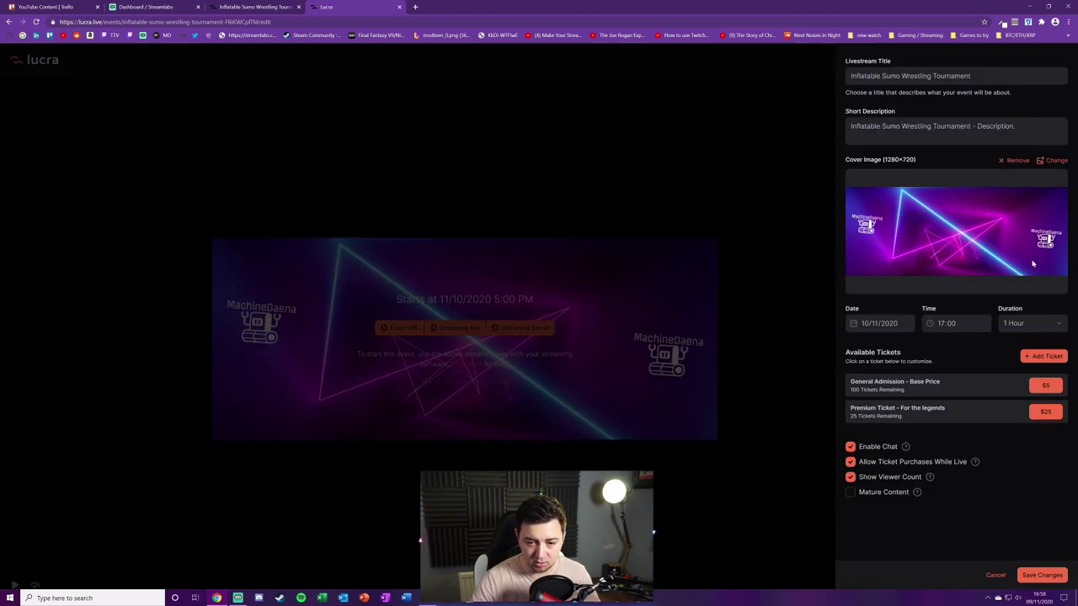
click(757, 493)
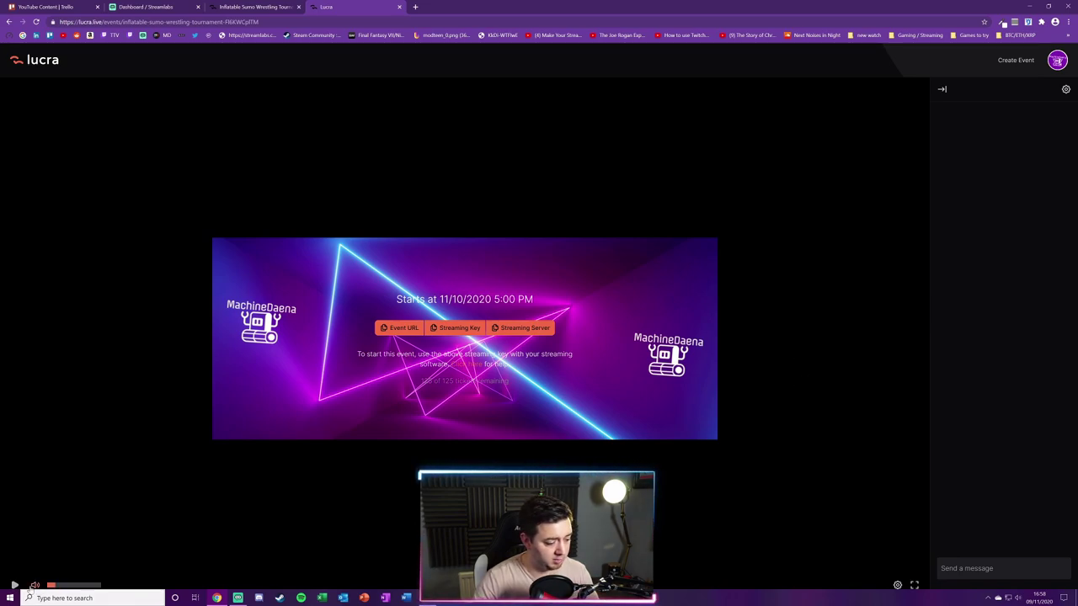
mouse_move(37, 586)
key(ctrl+w)
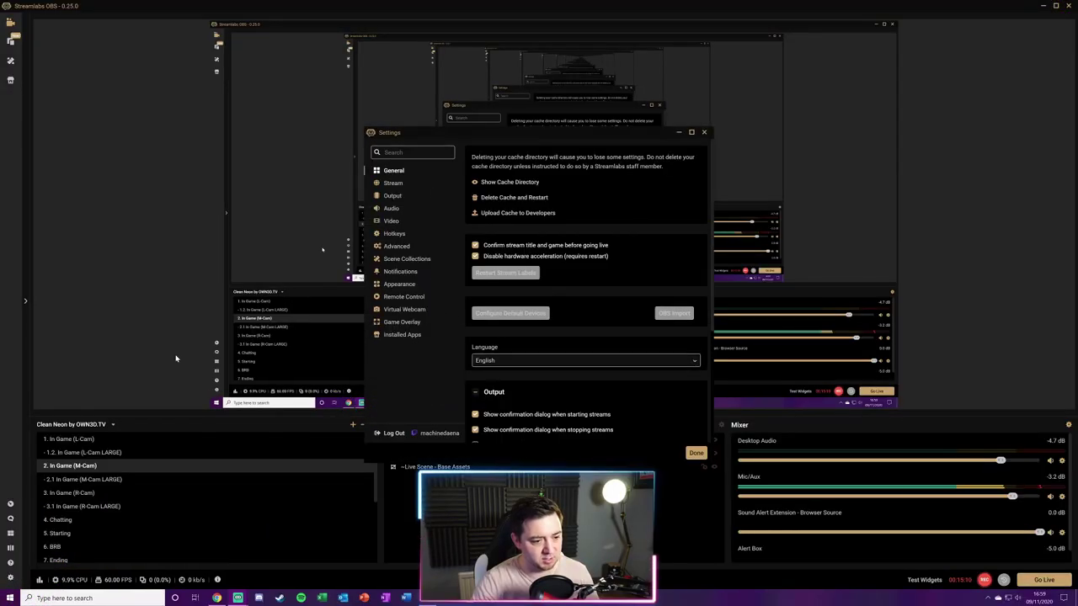
- Show the Stream settings page with the stream key and server fields
click(393, 183)
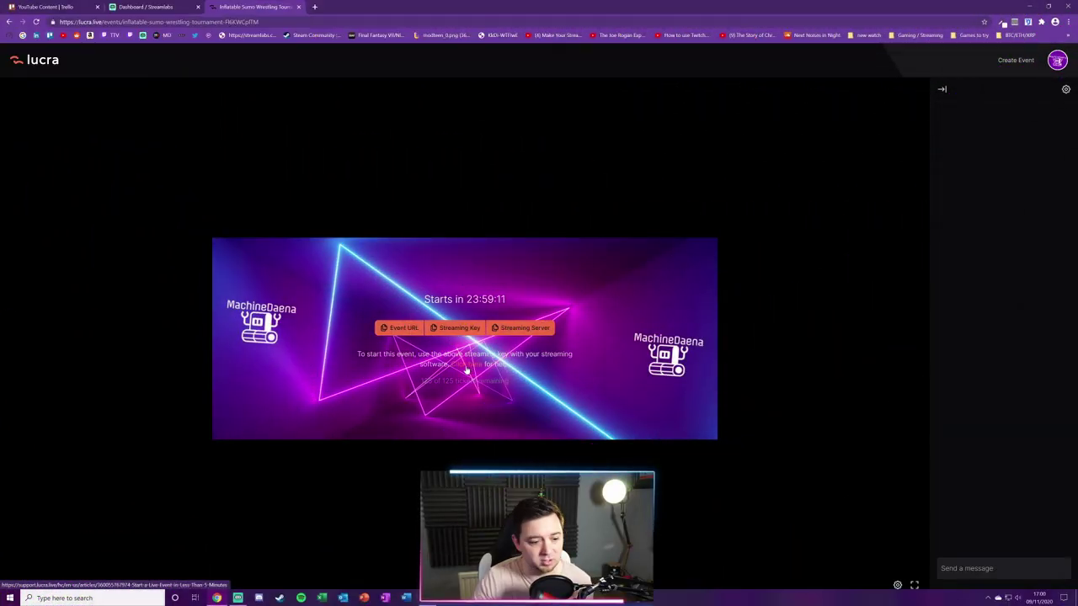
click(467, 370)
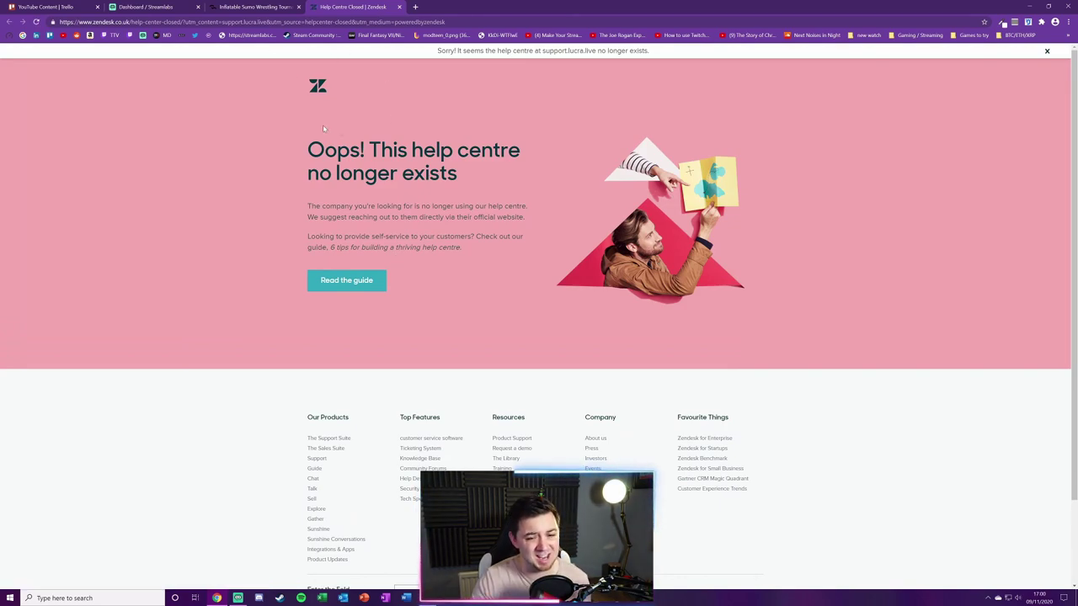
drag(437, 50, 661, 53)
click(661, 53)
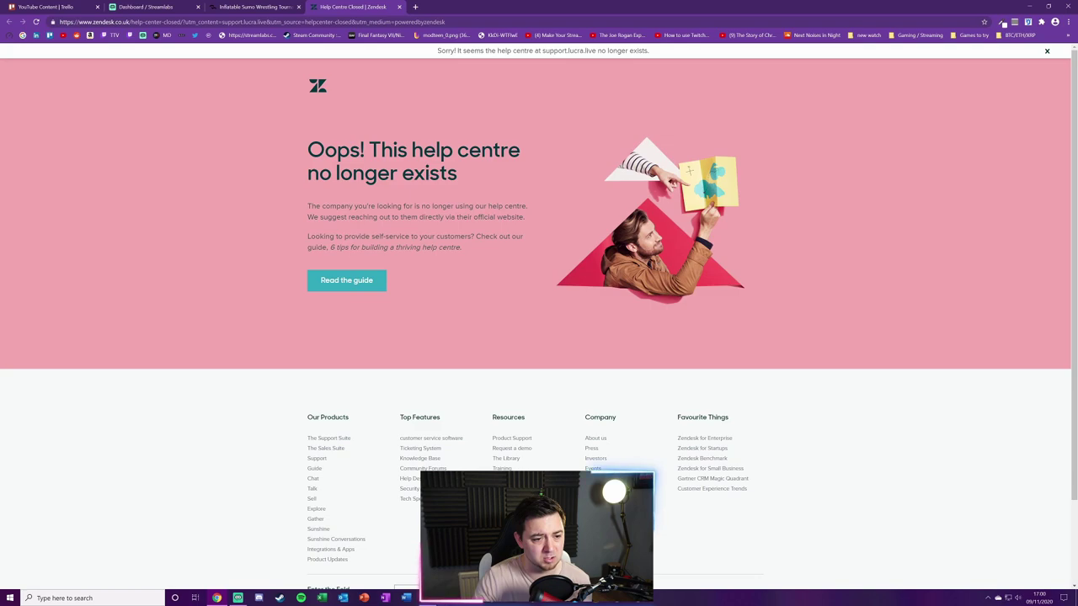
double_click(569, 51)
click(569, 51)
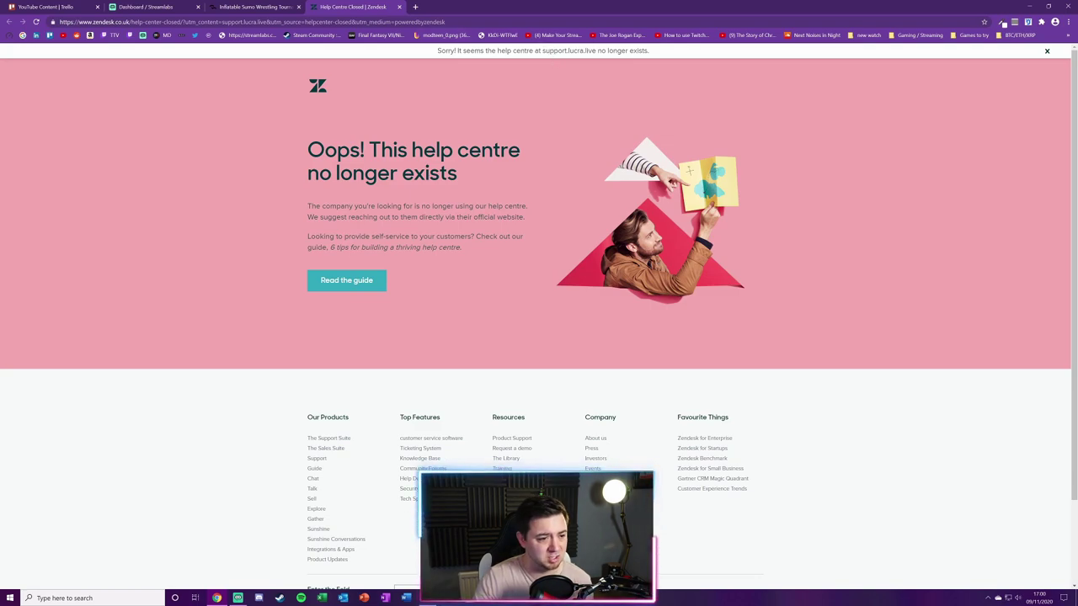
click(399, 7)
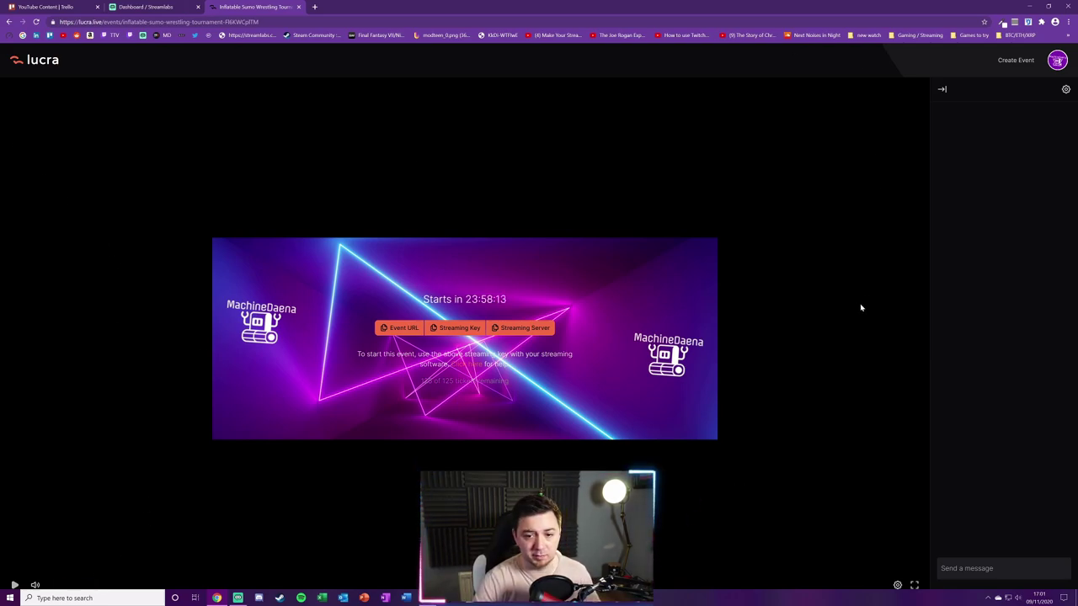
- Tour the My Events, Connections, My Tickets and Settings pages via the account menu
click(1057, 60)
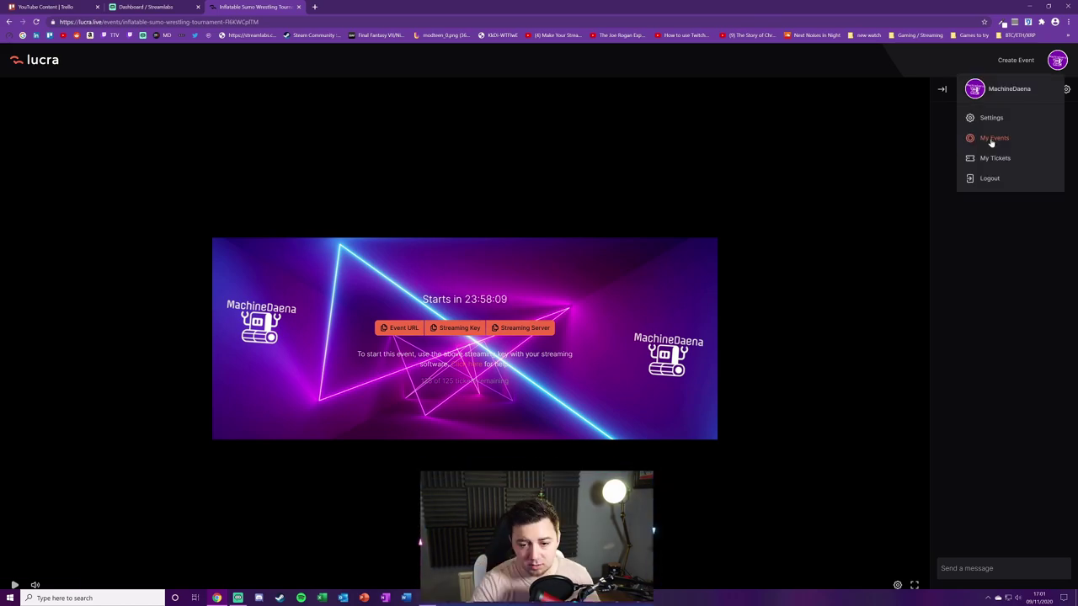
click(983, 137)
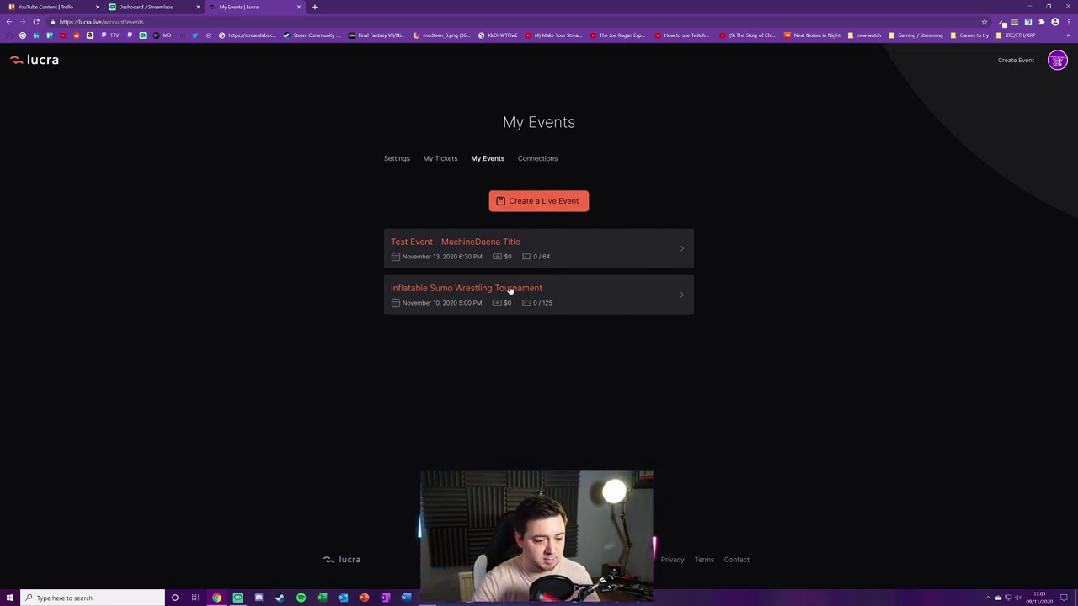
click(537, 158)
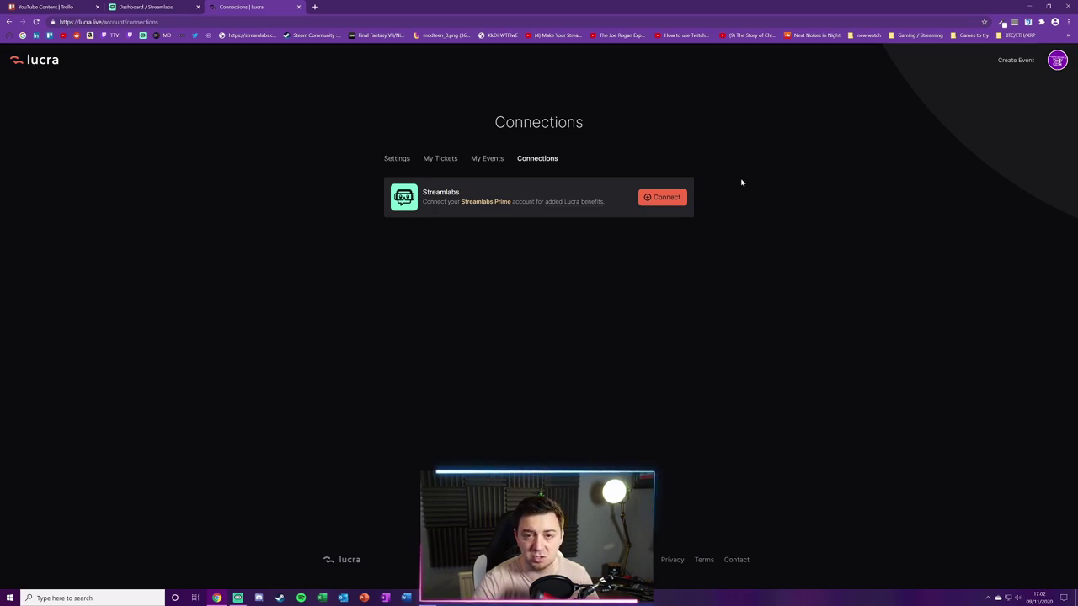
key(alt+Left)
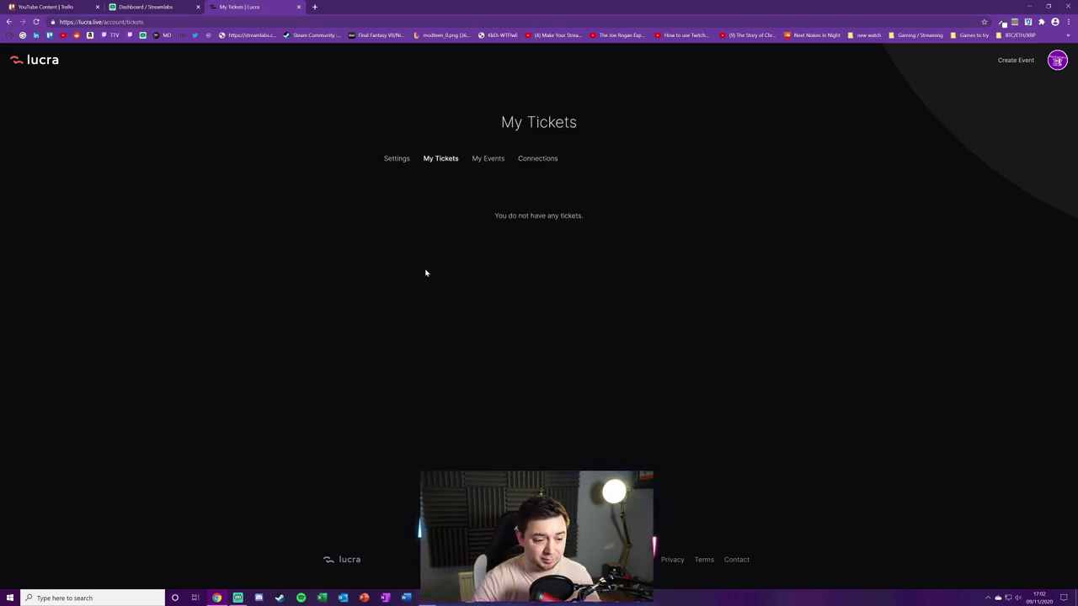
key(alt+Left)
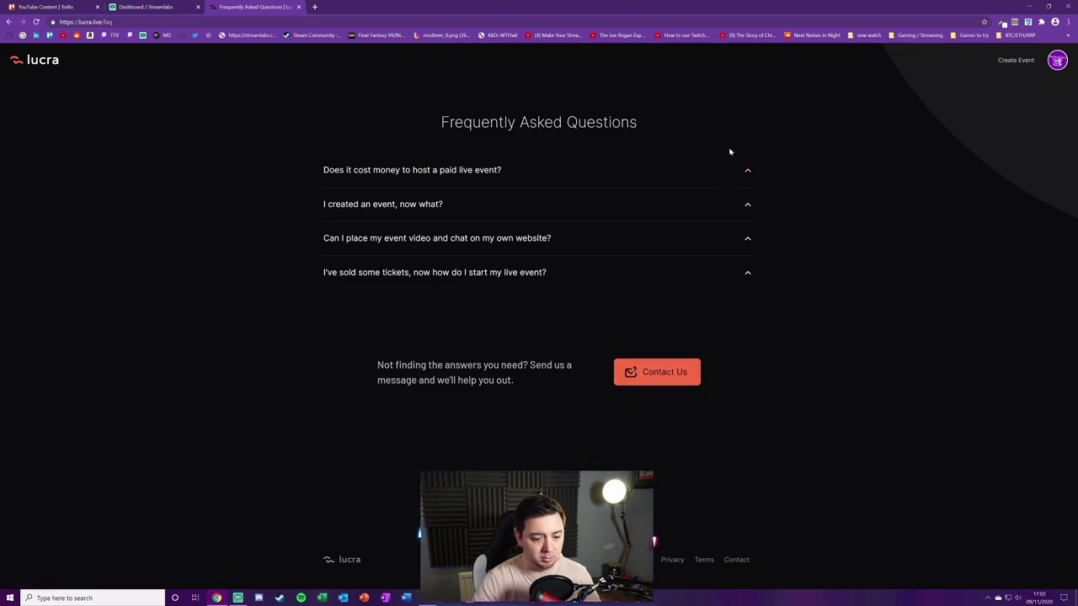
- Expand all four FAQ answers, reload the page, then return to the Pricing page
click(444, 173)
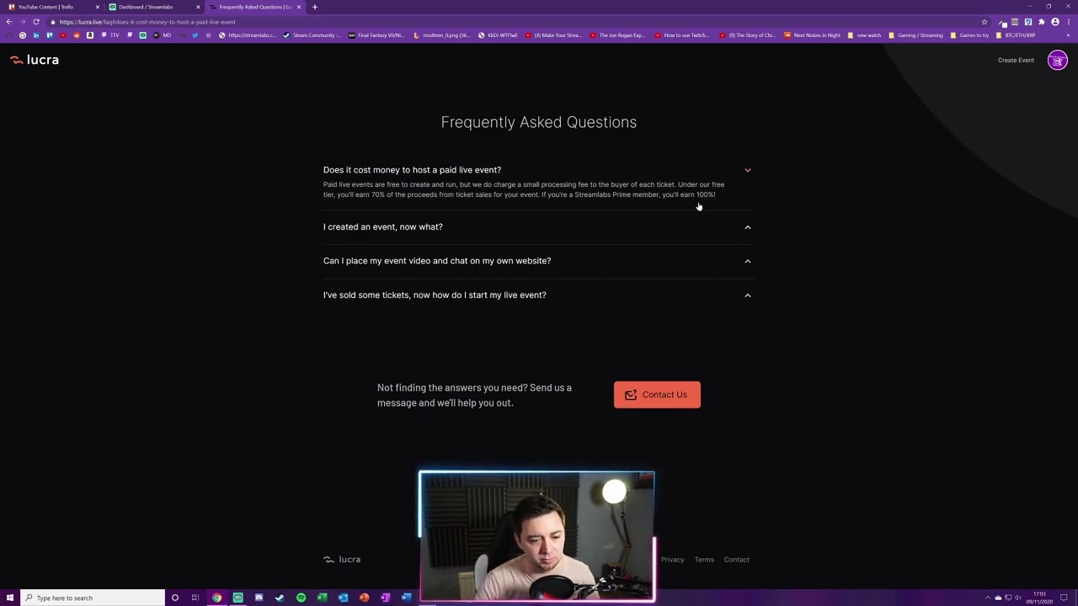
click(505, 226)
click(488, 283)
click(469, 342)
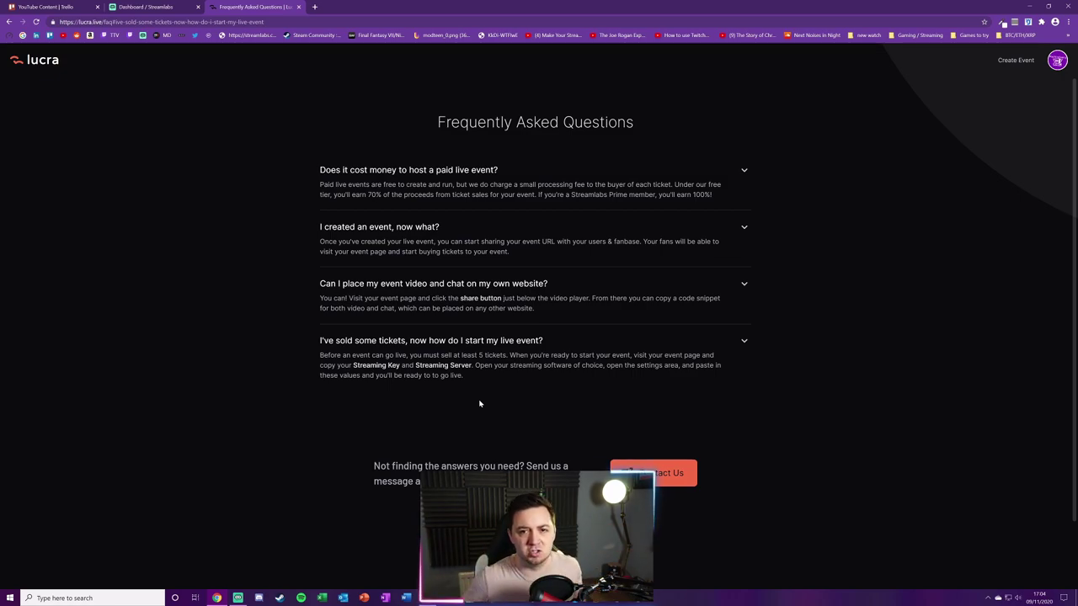
key(F5)
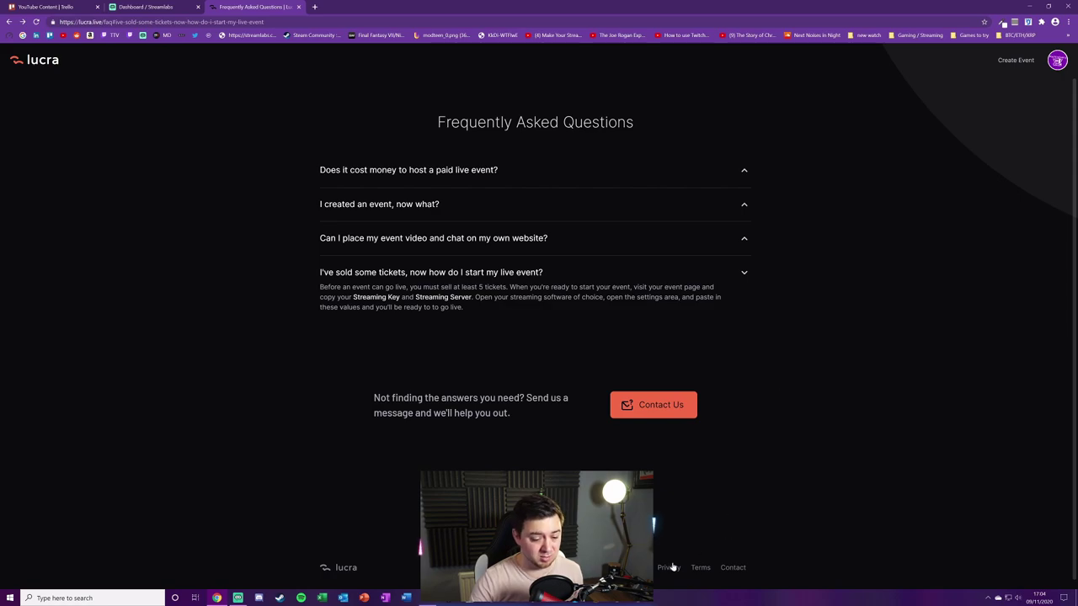
key(alt+Left)
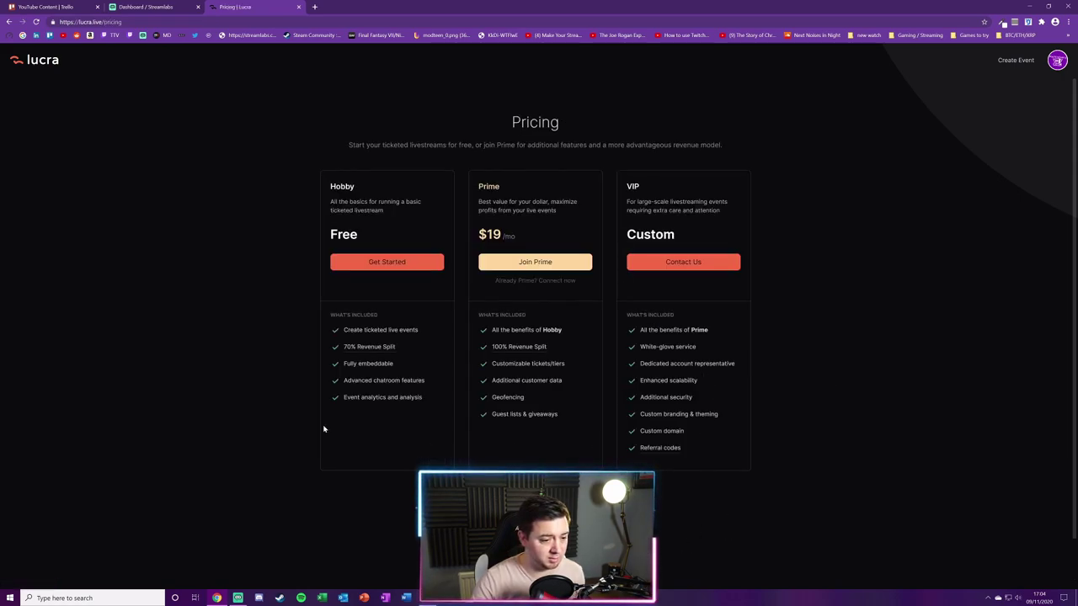